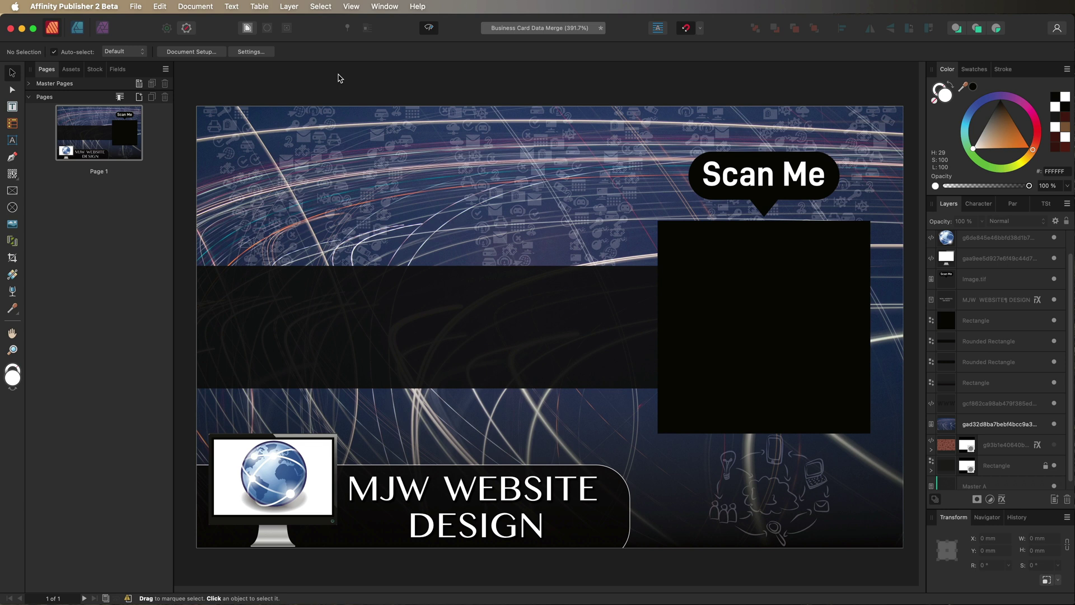
Check the card's band, image, graphic, MJW text, globe and background photo, then deselect everything
click(305, 298)
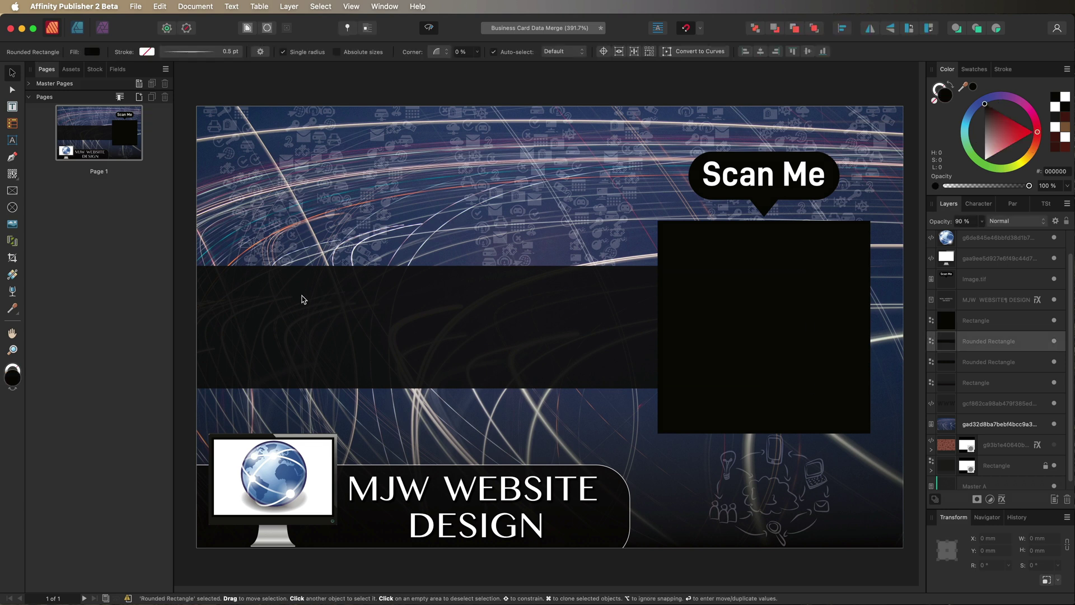
click(795, 238)
click(565, 225)
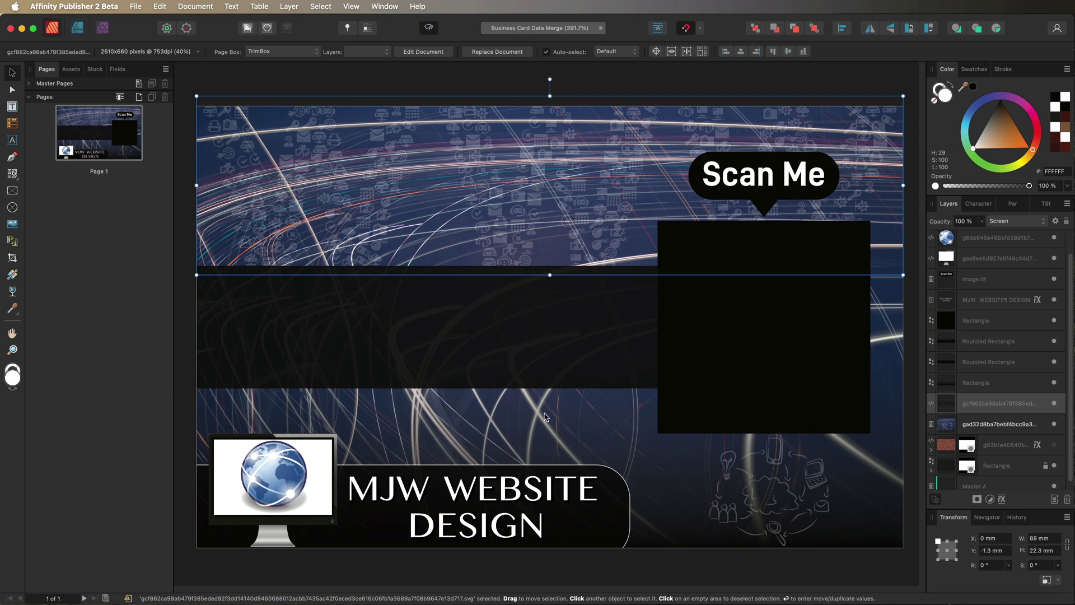
click(390, 486)
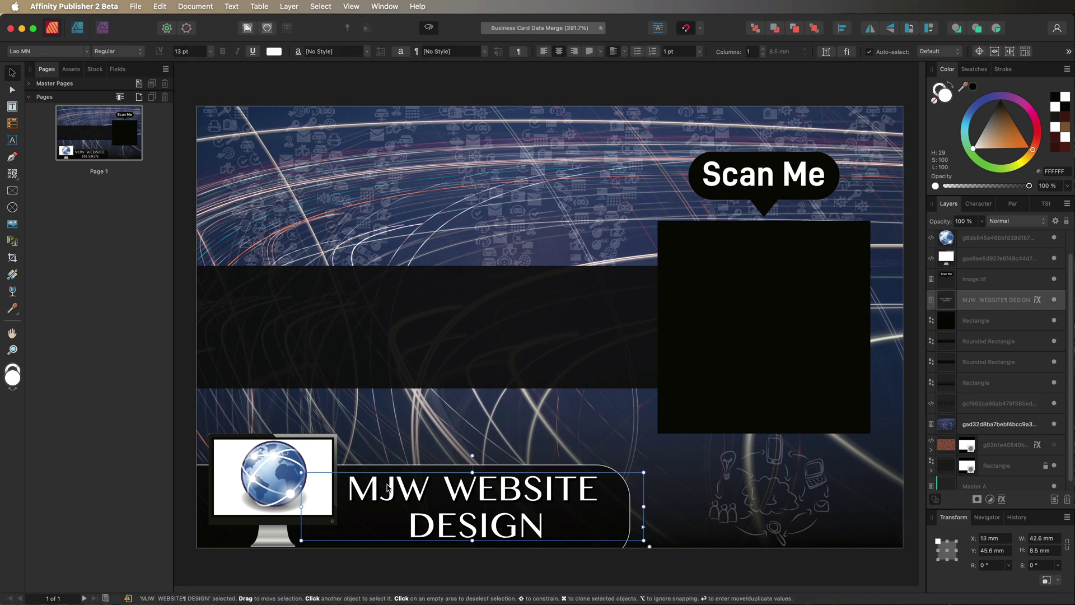
click(287, 453)
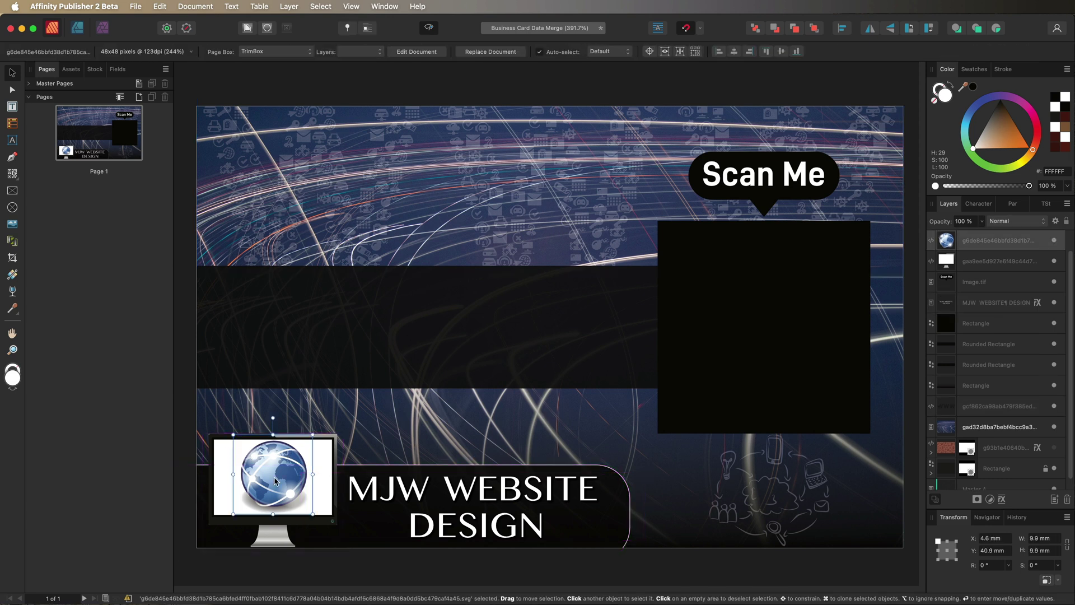
click(343, 84)
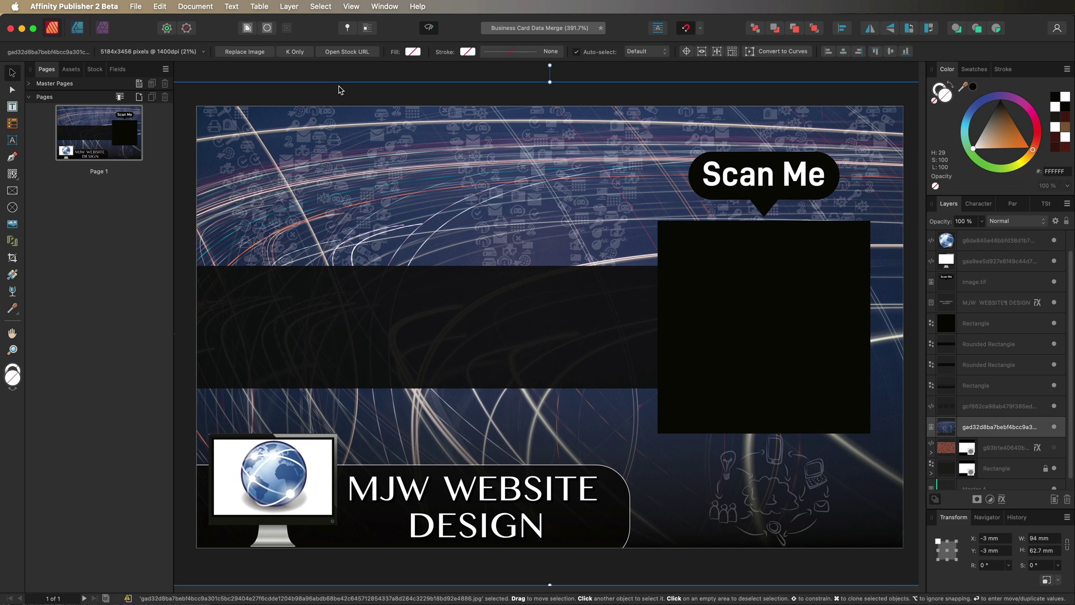
click(346, 77)
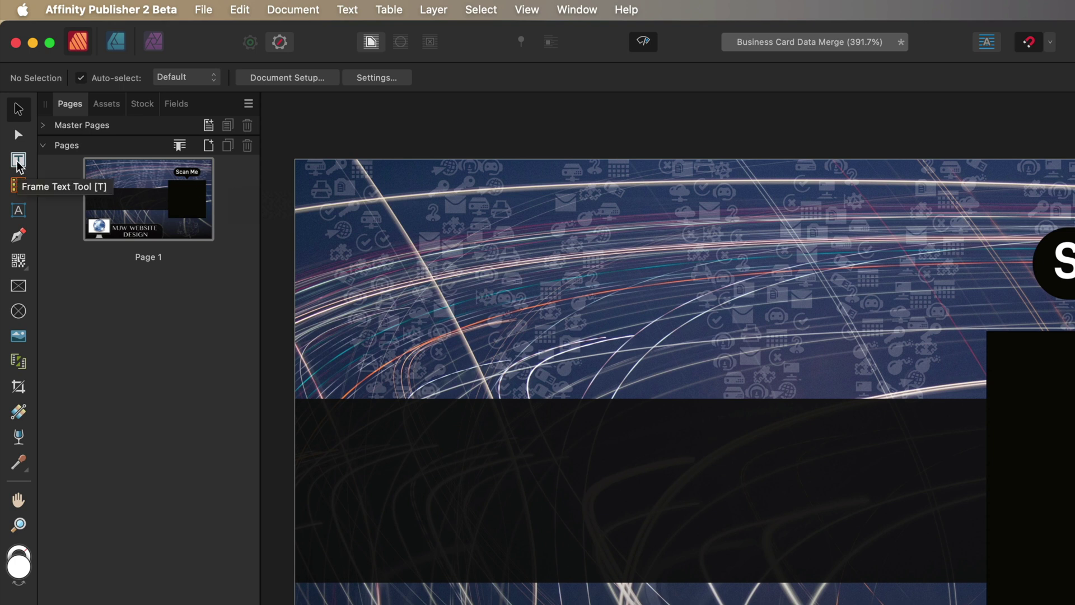
Draw a text frame across the dark band with the designer's name above 'Graphic Designer'
click(18, 163)
drag(304, 420, 950, 565)
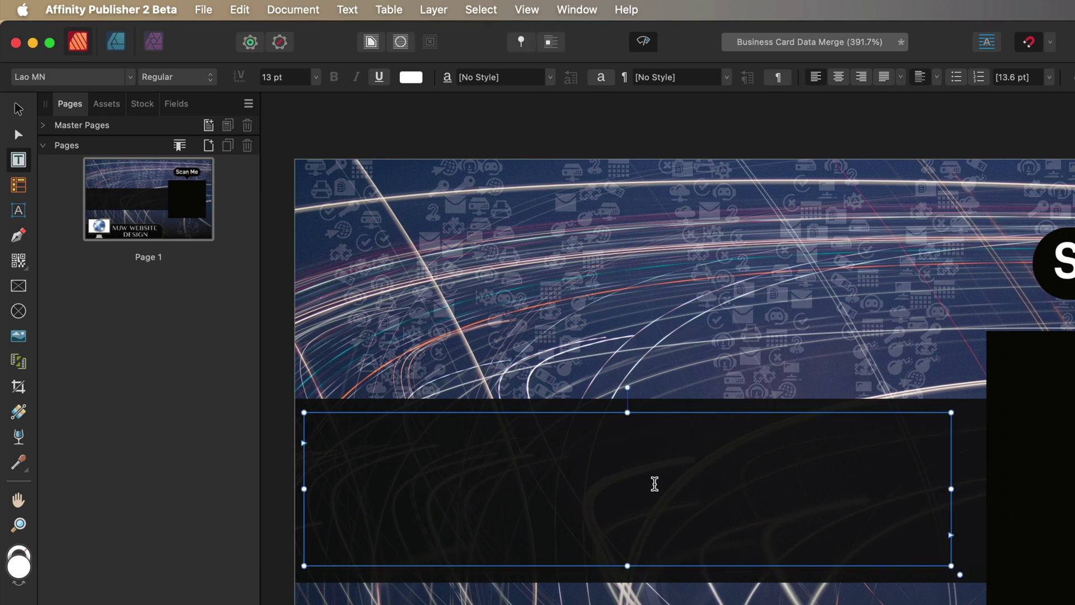
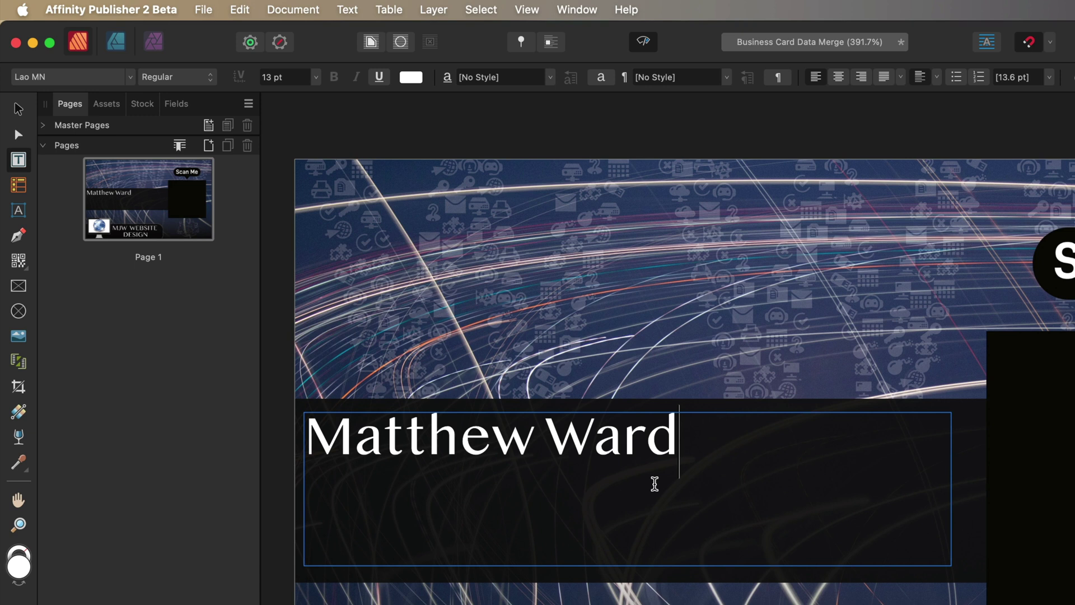
key(Return)
key(super+v)
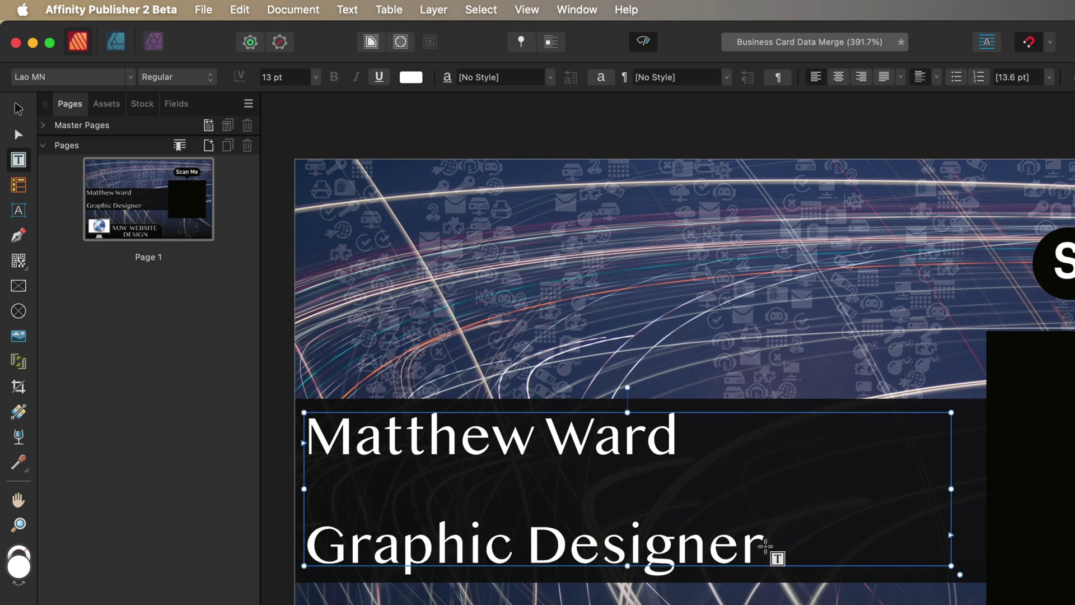
drag(770, 546, 303, 451)
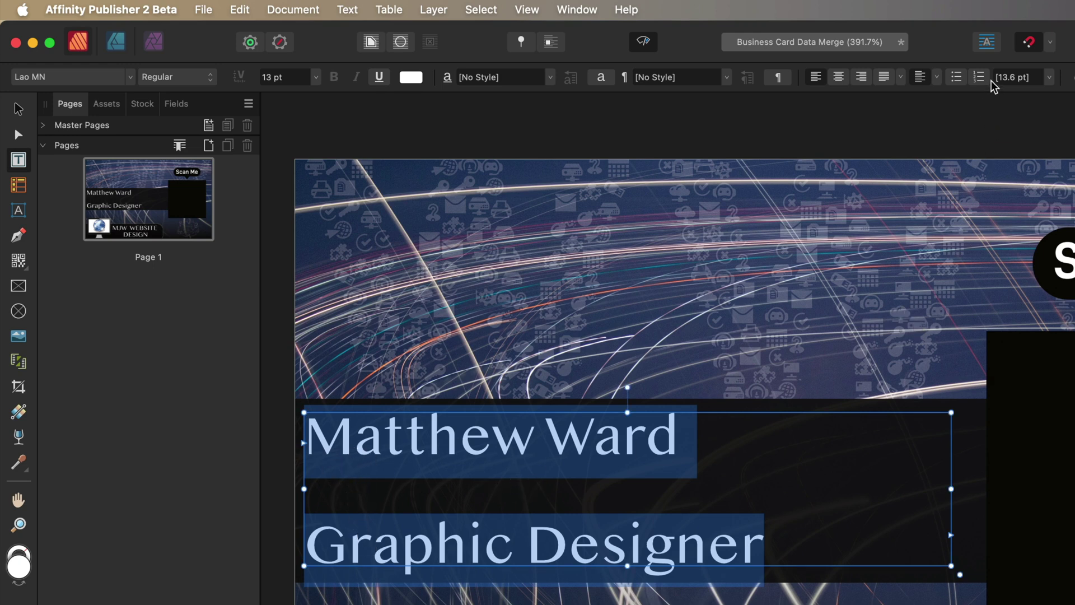
Set the text leading to 0 and make the job title line 10 pt
click(1022, 79)
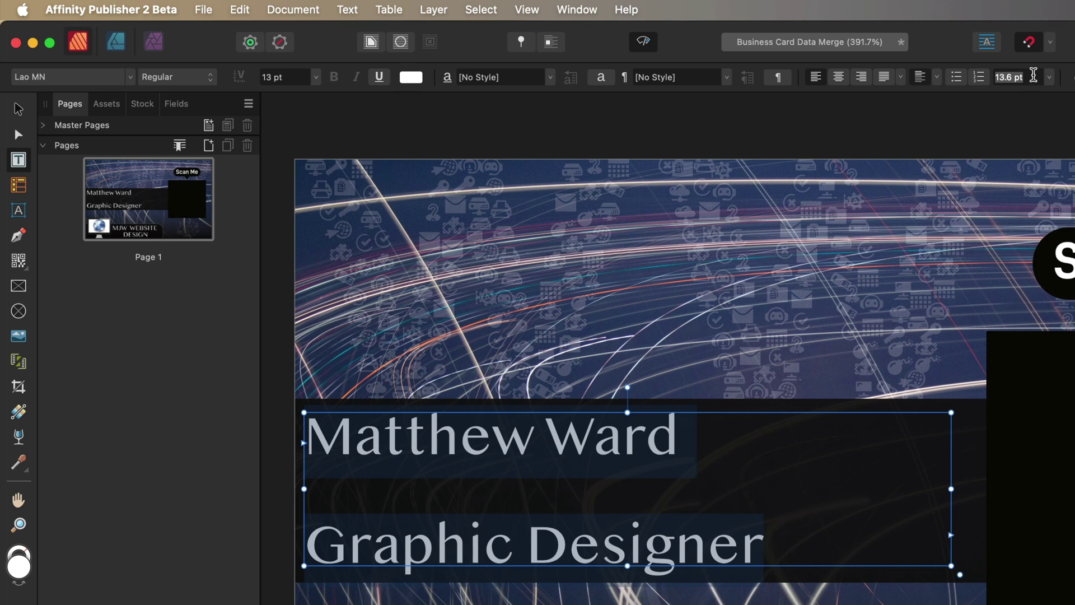
text(0)
key(Return)
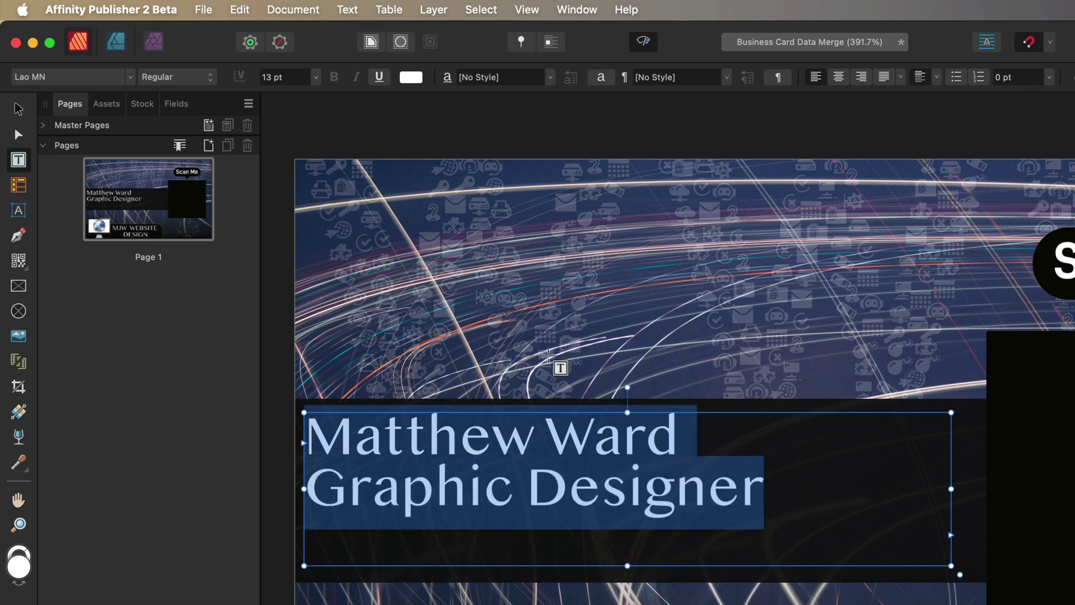
drag(770, 487, 314, 490)
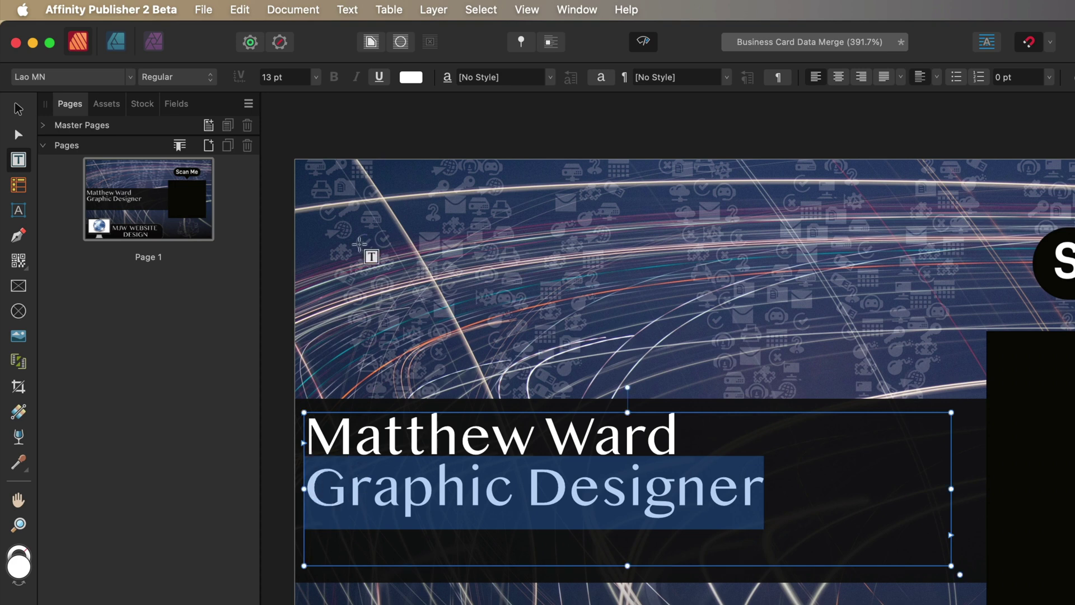
click(316, 77)
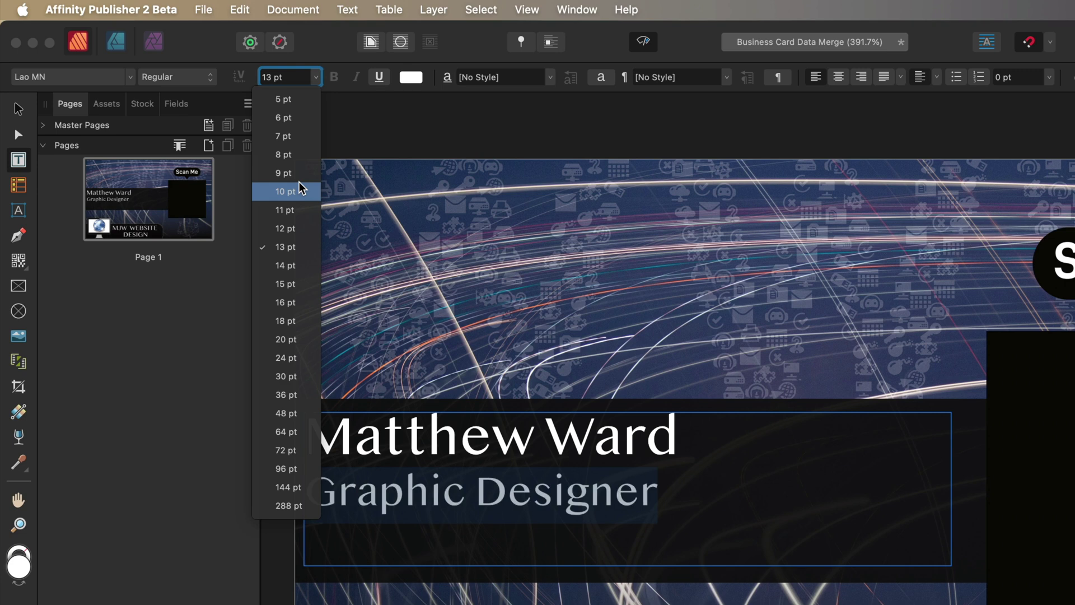
click(301, 189)
Change the font of all text in the frame to Avenir
key(super+a)
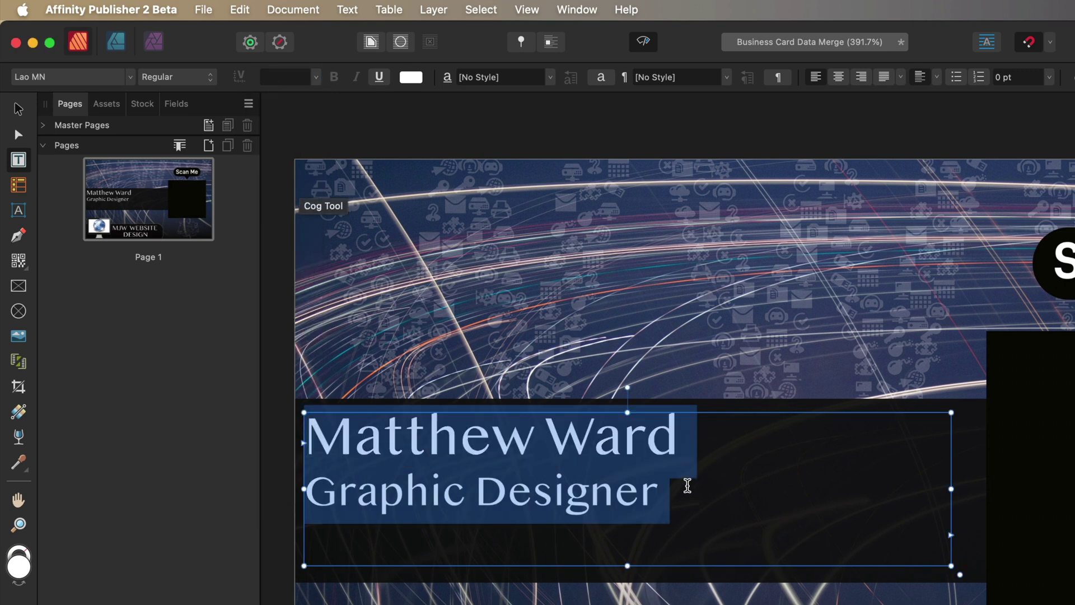
click(134, 78)
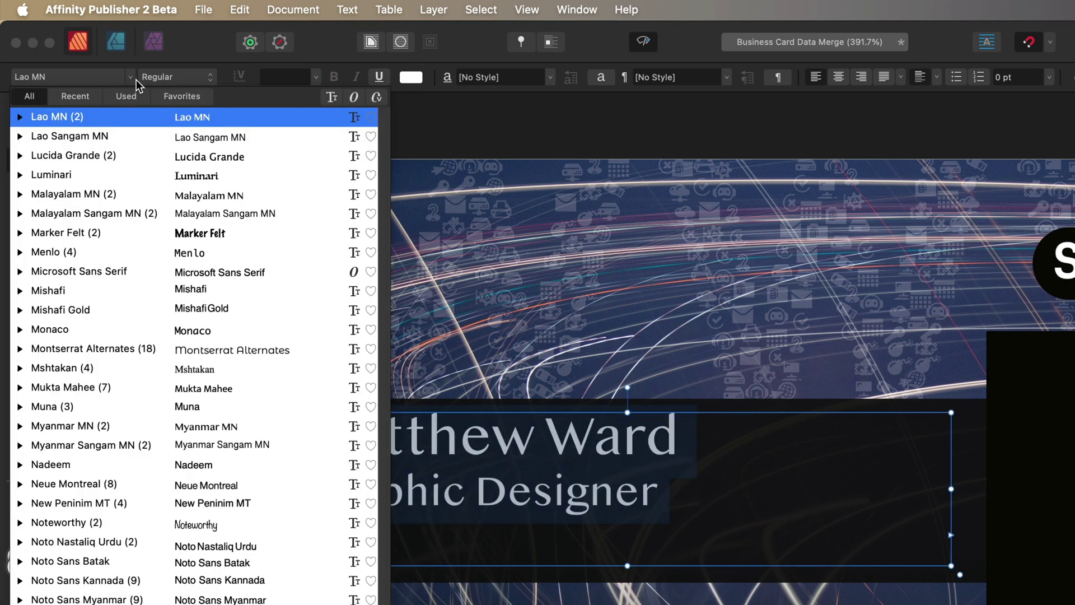
click(81, 96)
click(189, 137)
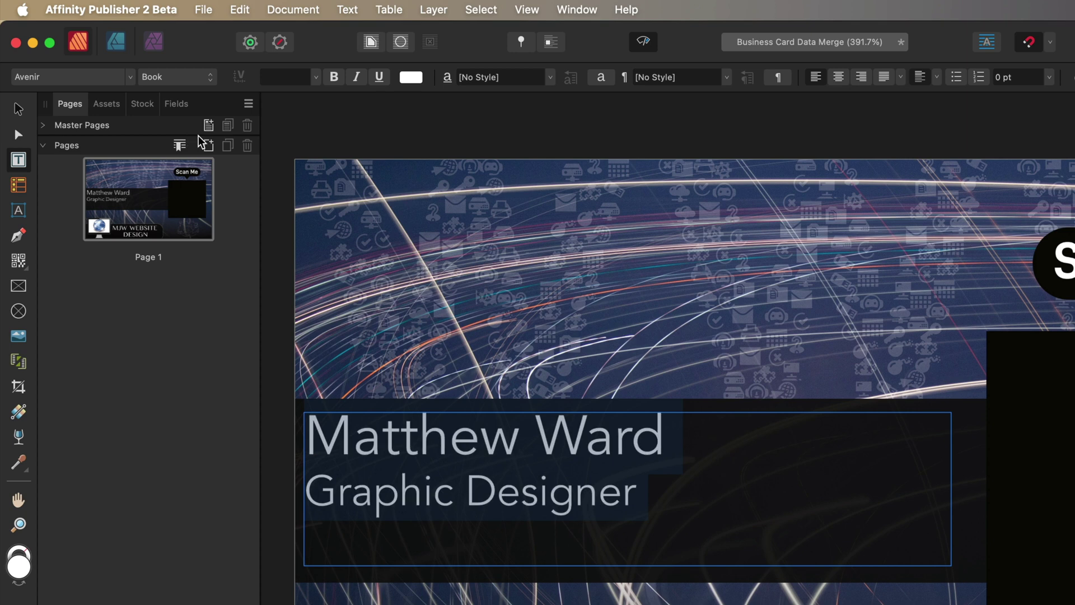
Reposition the text frame on the band and shrink its height to about 8.7 mm
click(18, 112)
click(462, 457)
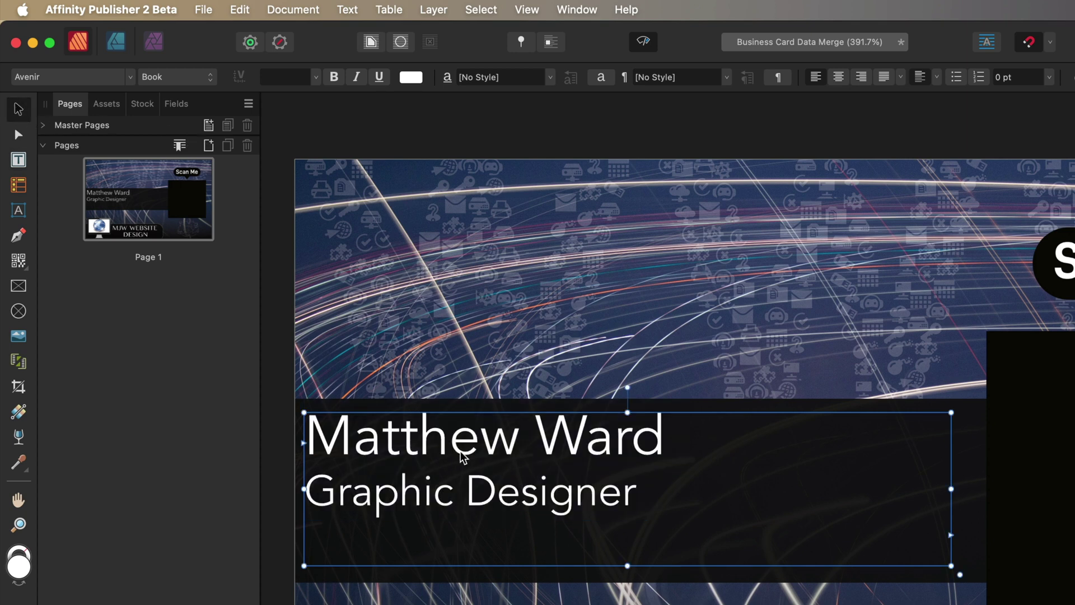
drag(516, 451, 526, 486)
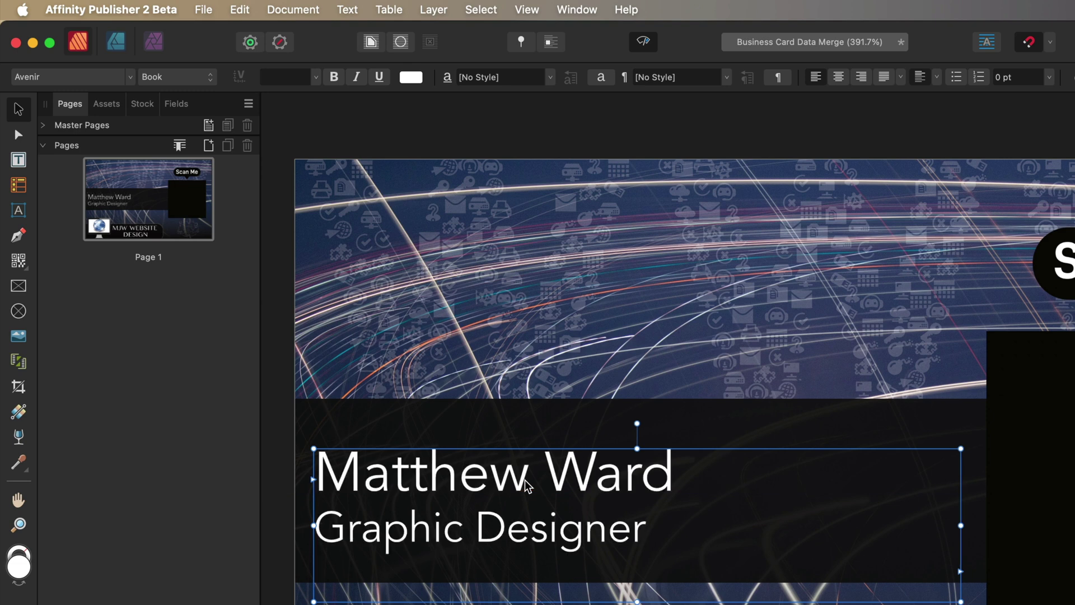
drag(636, 600, 637, 554)
drag(680, 478, 681, 472)
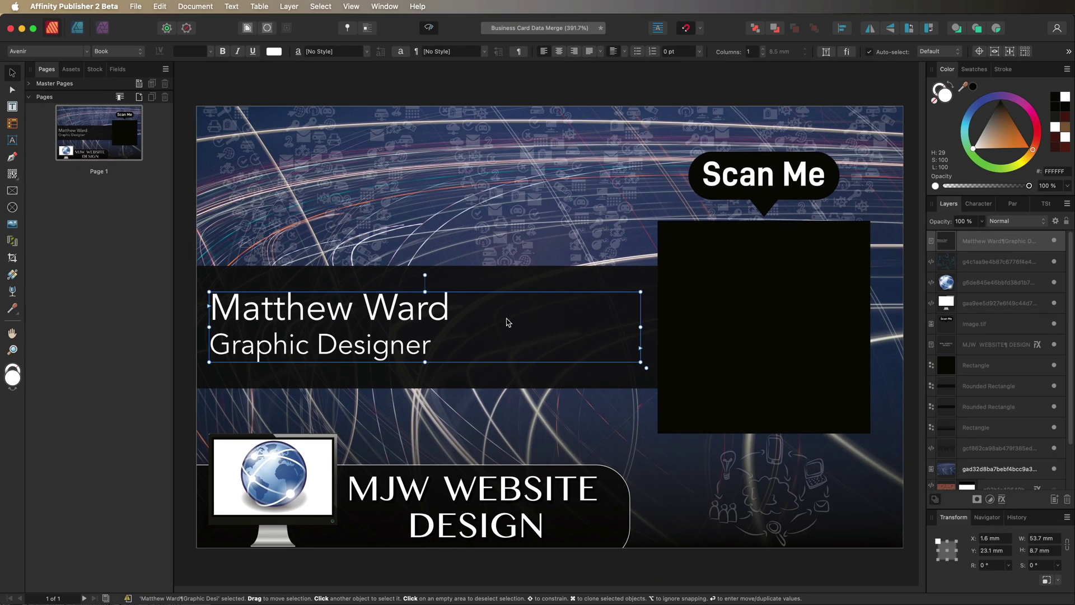
Draw a QR code over the black square beneath 'Scan Me' and colour it white
click(875, 120)
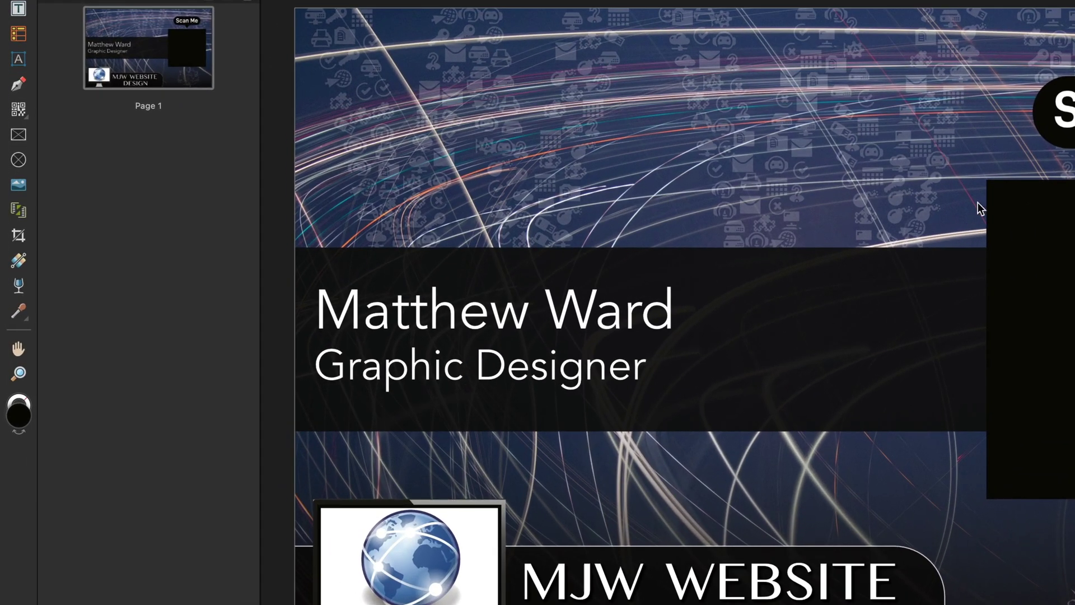
click(25, 114)
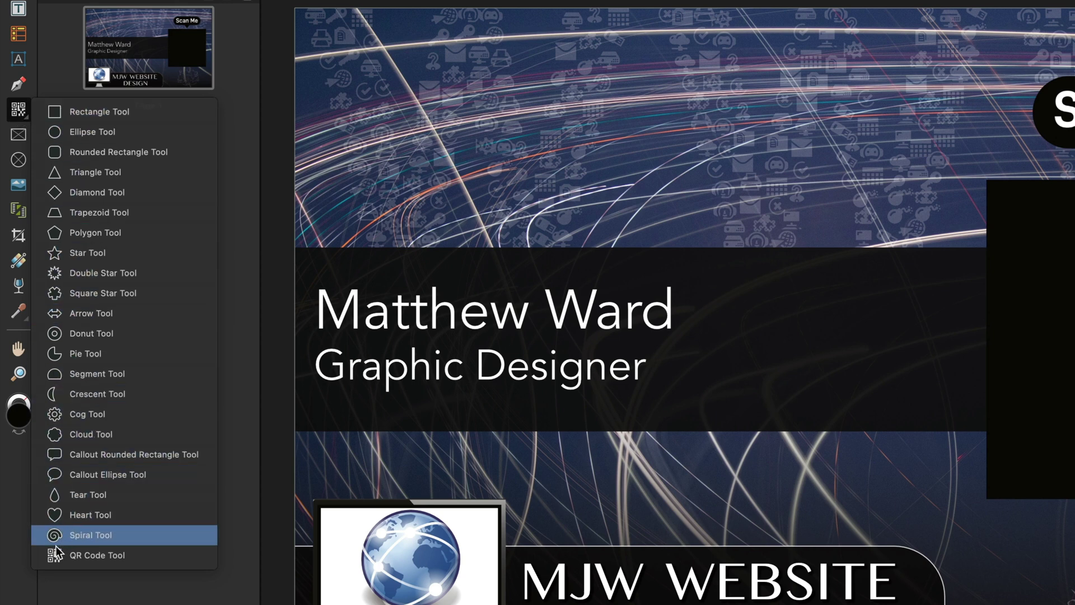
click(83, 559)
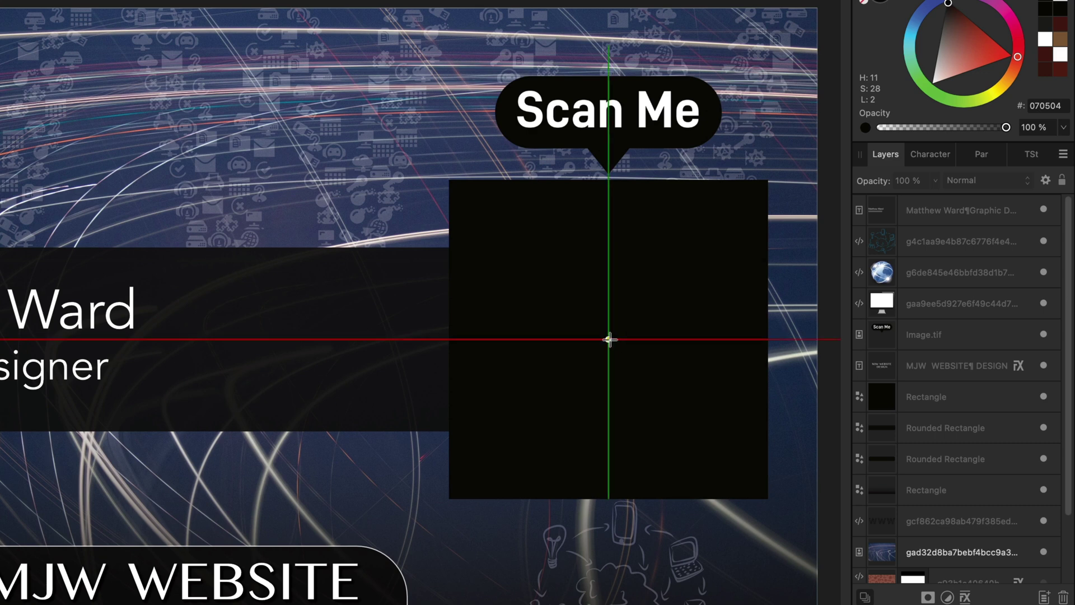
drag(608, 339, 448, 195)
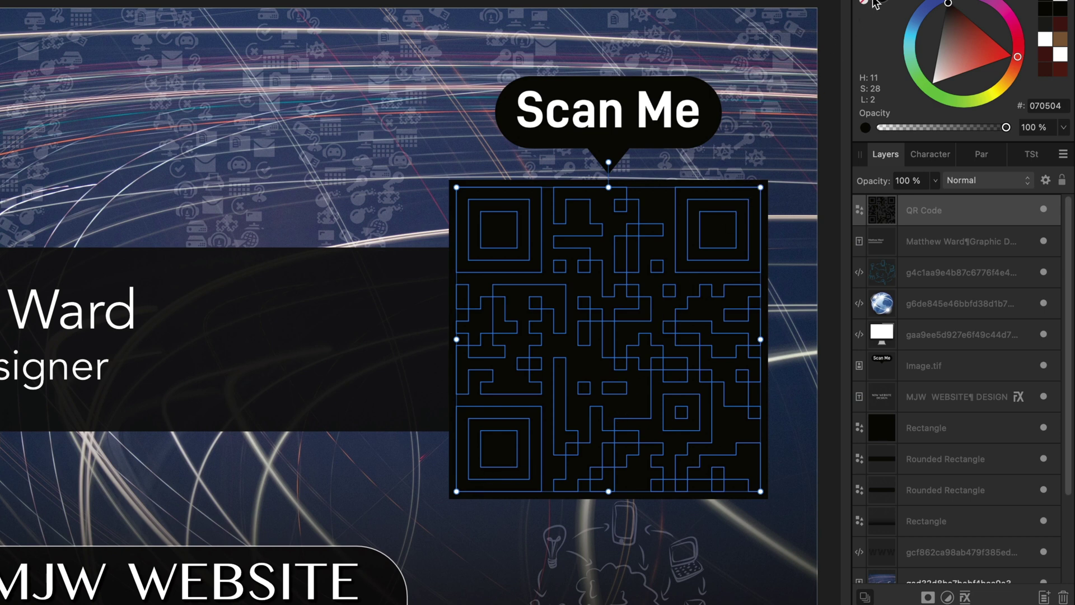
drag(951, 6, 916, 86)
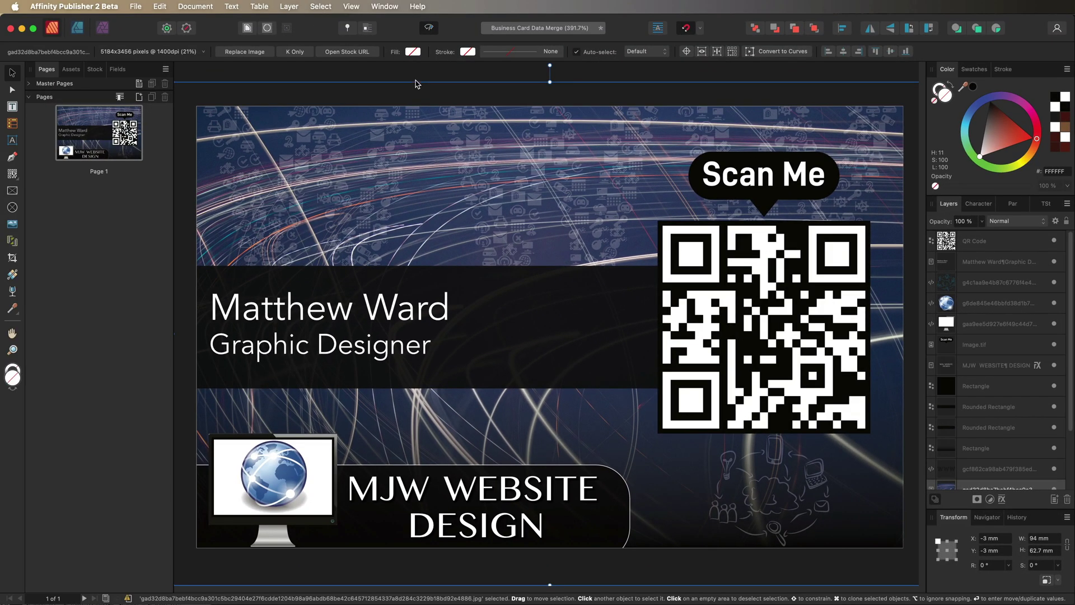
Deselect the QR code and switch to the blank Excel workbook Book1
click(412, 74)
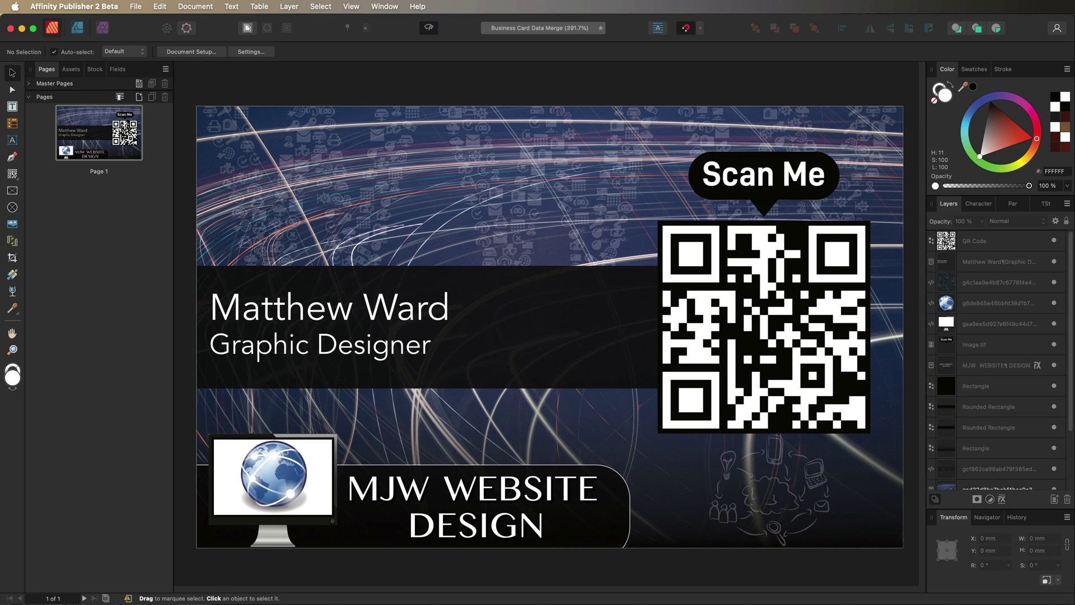
key(super+Tab)
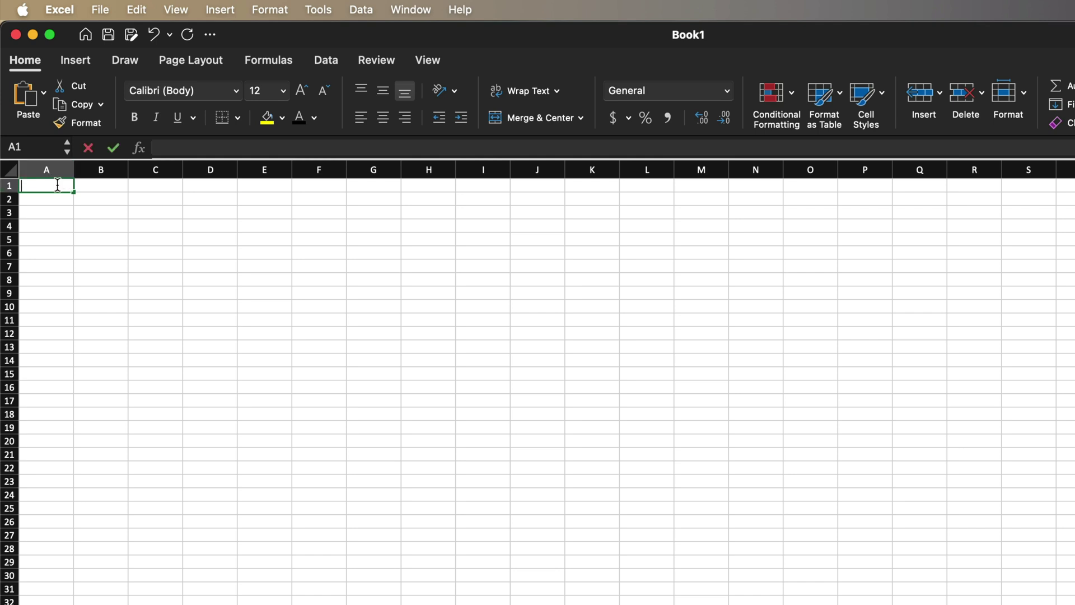
Enter the headings Name:, Job Description: and QR Code in cells A1, B1 and C1
double_click(58, 185)
text(Name:)
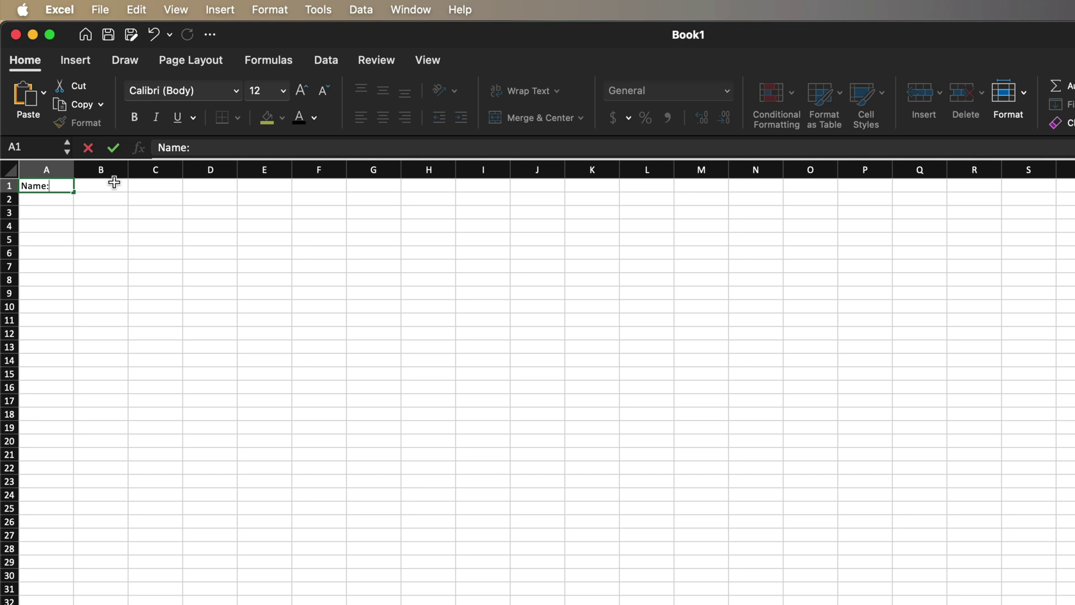
click(112, 184)
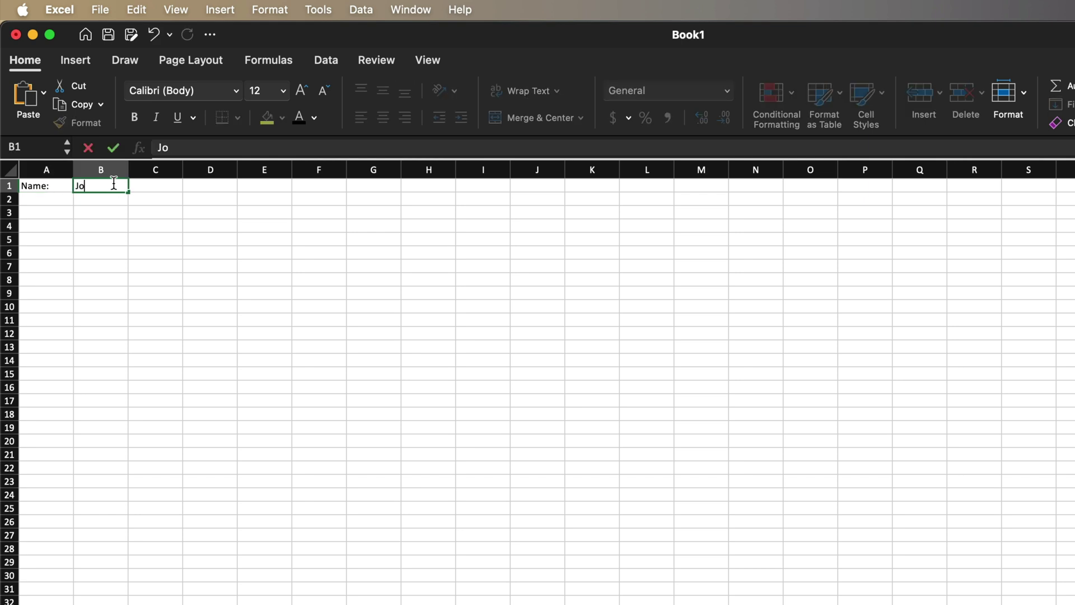
text(Job Description:)
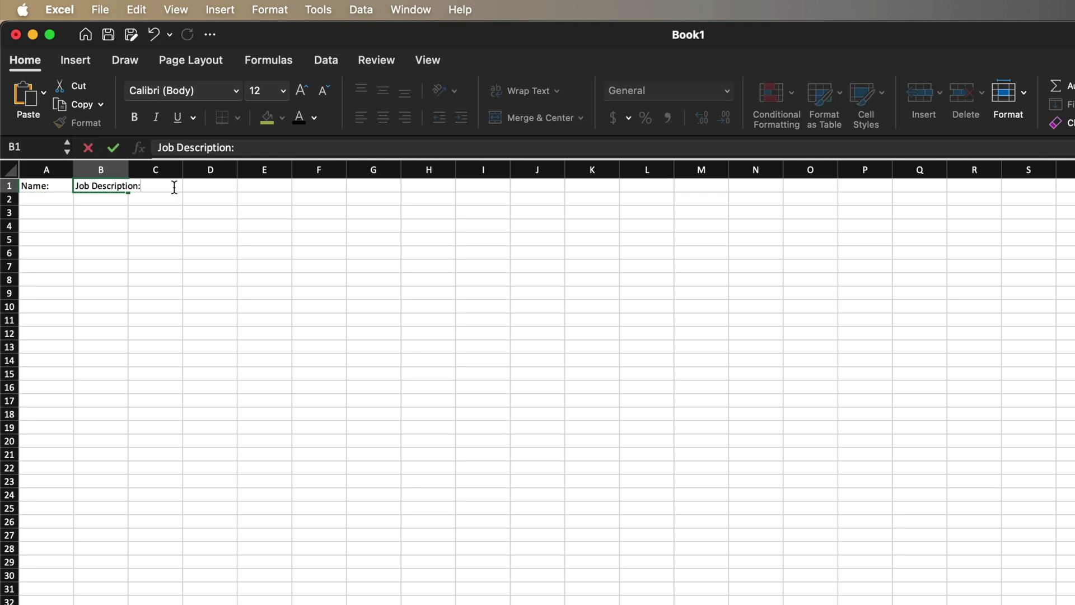
click(178, 184)
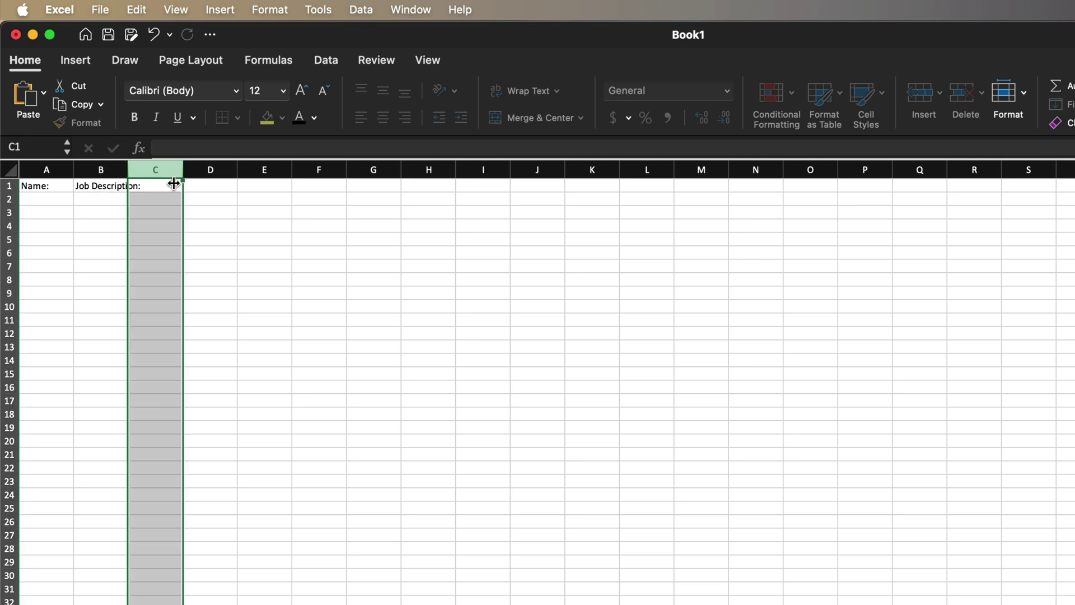
double_click(173, 184)
text(QR Code)
key(ctrl+Return)
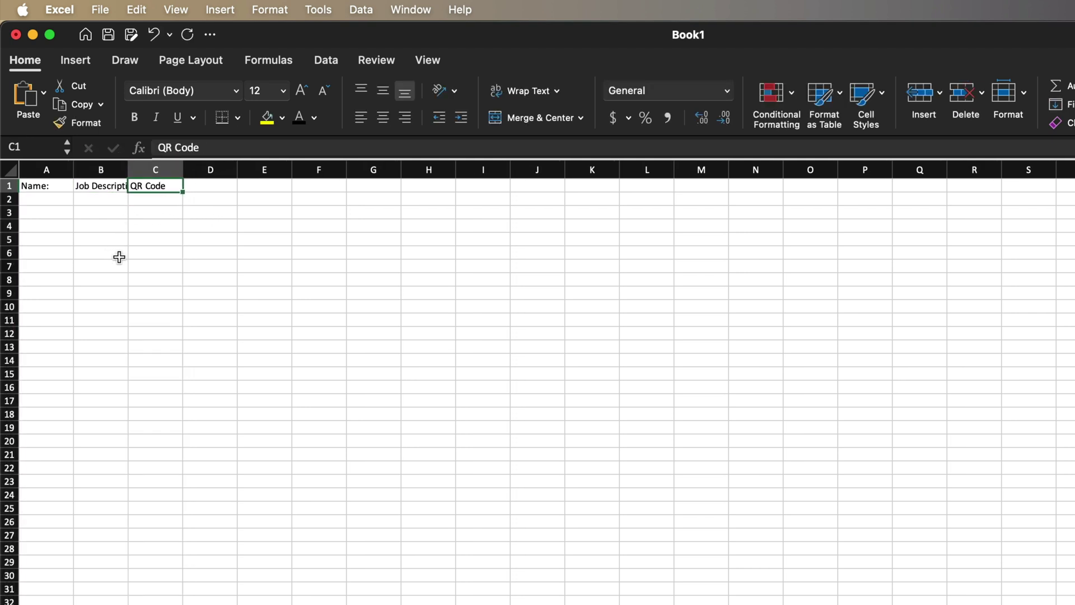
click(60, 186)
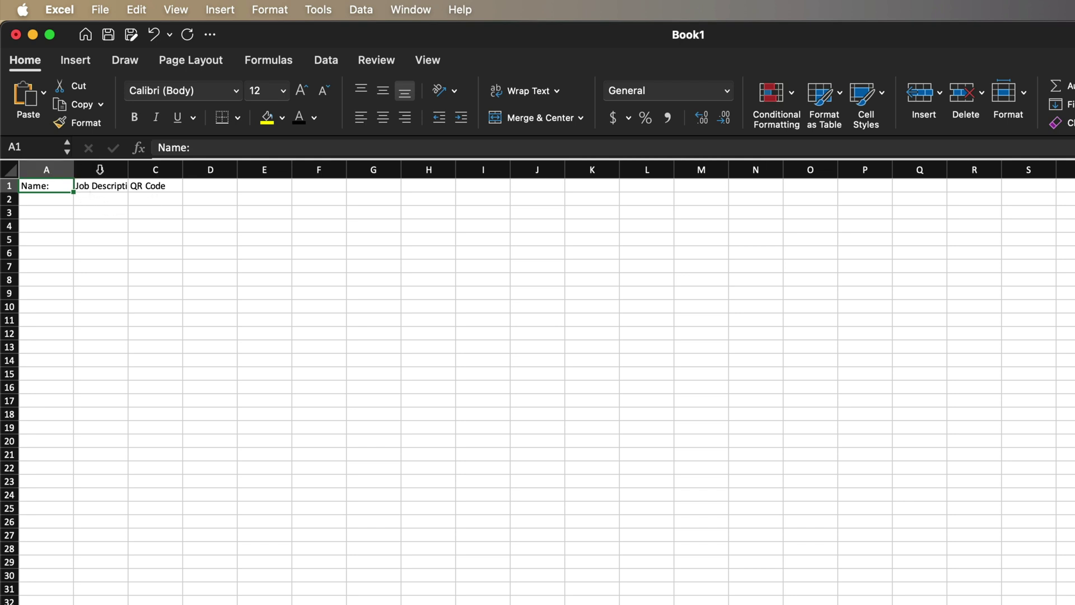
Widen column A and fill cells A2 to A6 with placeholder names
drag(73, 169, 728, 176)
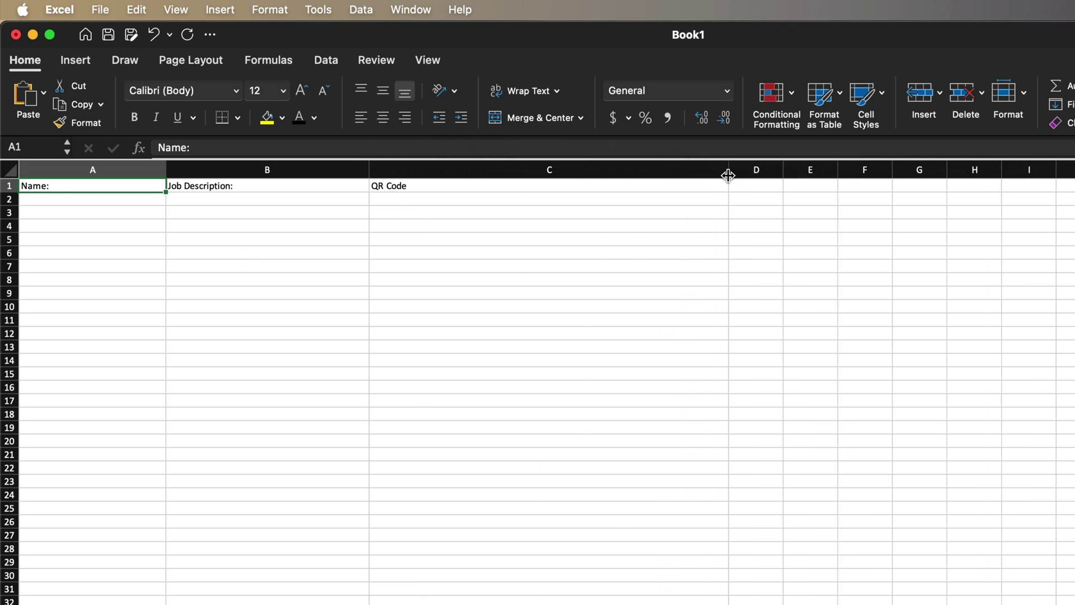
double_click(90, 200)
text(fbgdfbd)
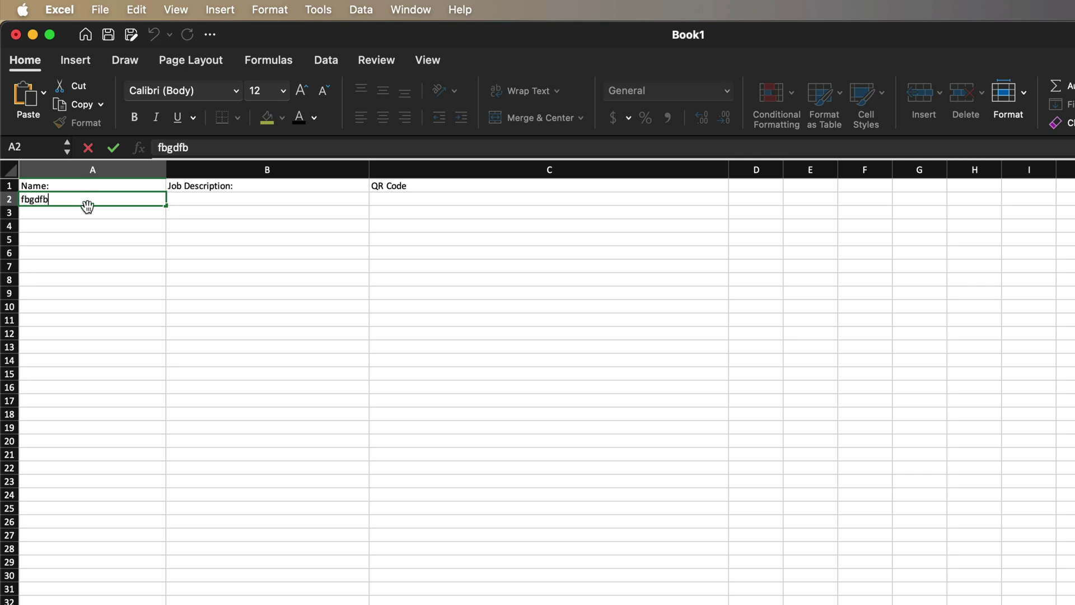
key(Return)
text(fgbfdbgd)
click(80, 233)
text(fbdfghbd)
click(72, 225)
text(fgdrf)
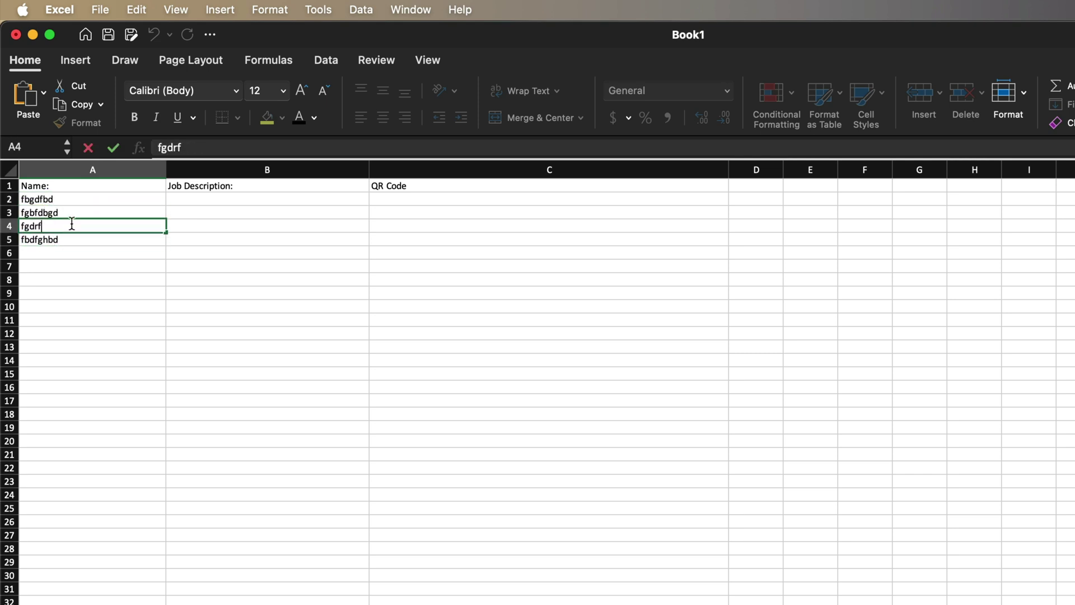
click(74, 251)
text(gdff)
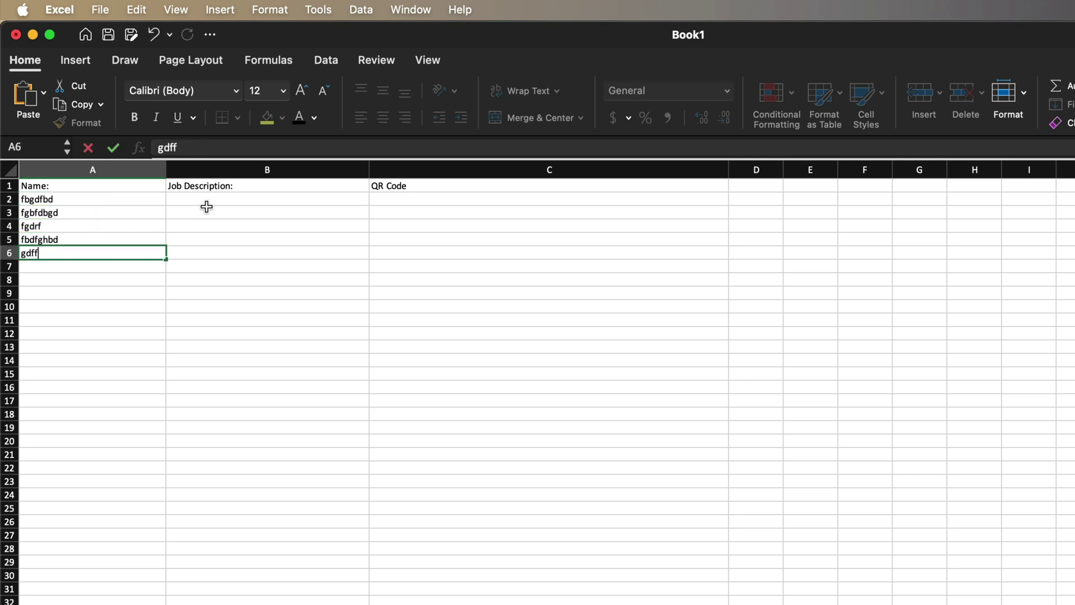
Type placeholder entries 'fgdf' in B2 and 'fgdfg' in C2
click(208, 200)
text(fgdf)
click(427, 198)
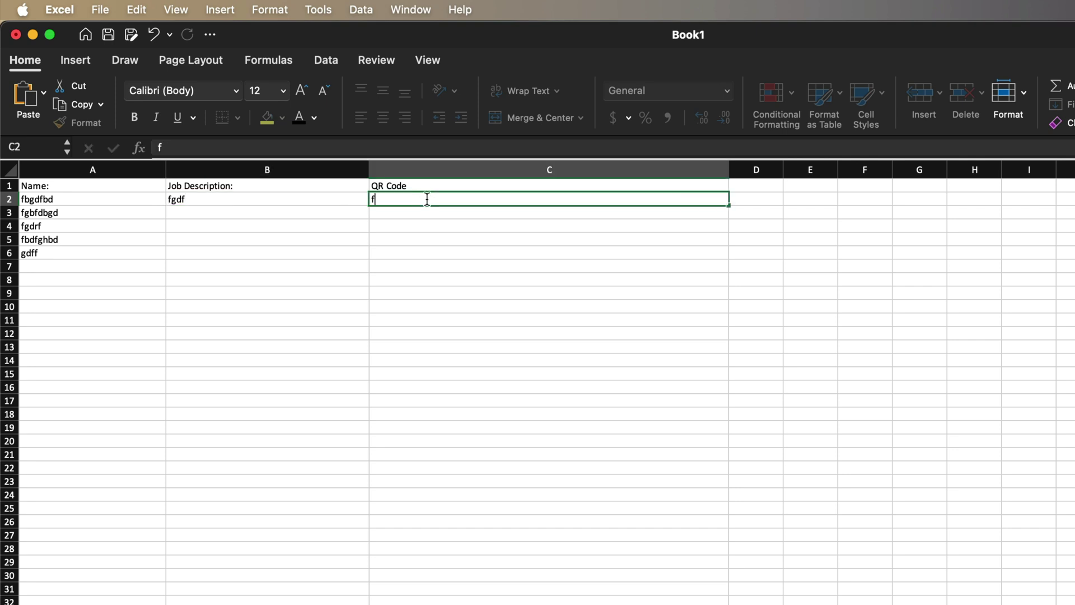
text(fgdfg)
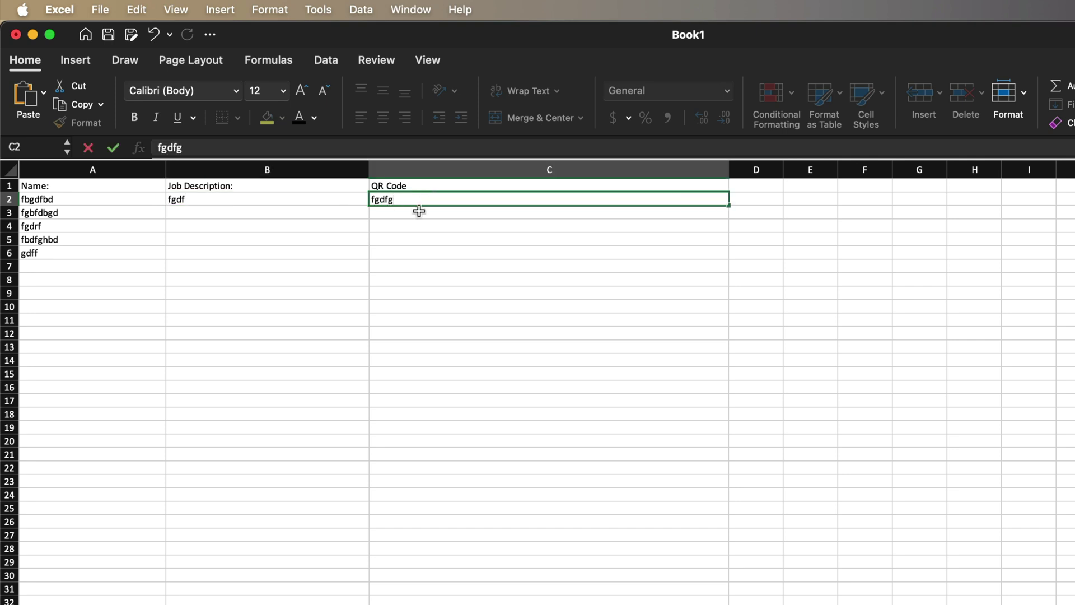
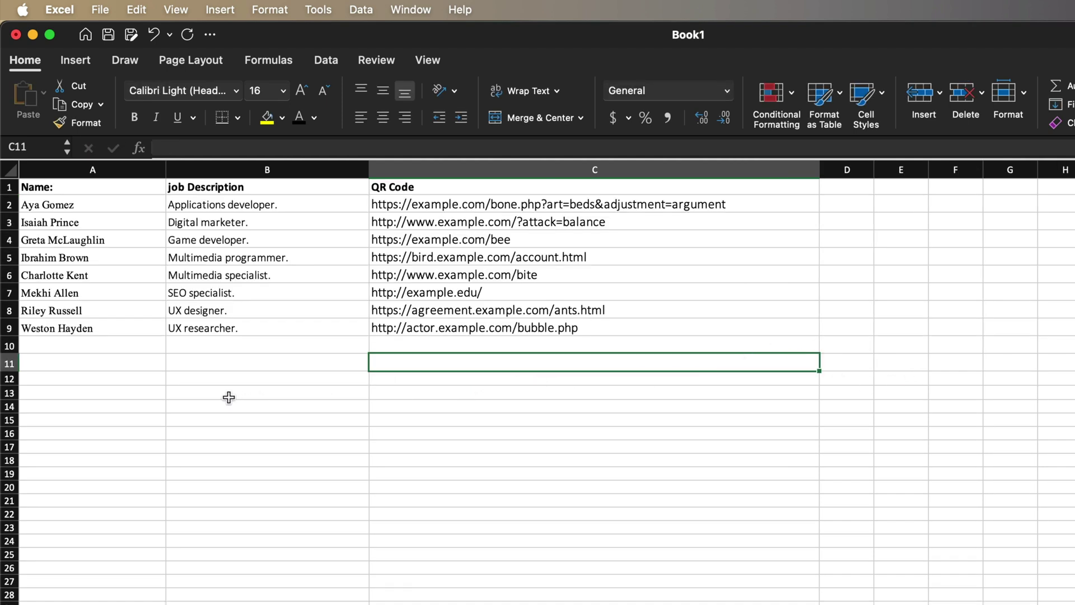
click(90, 207)
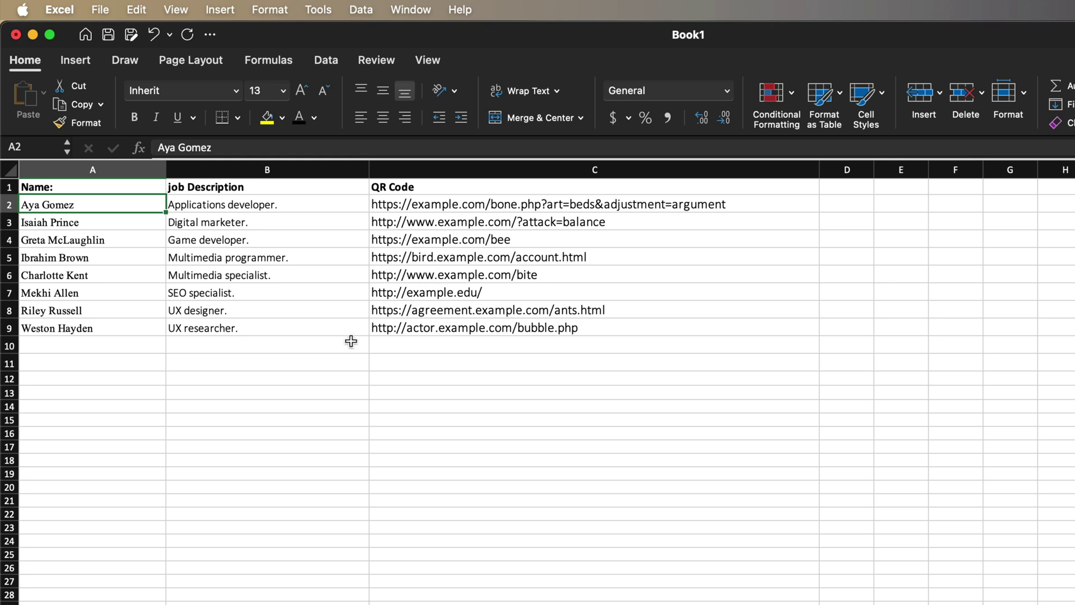
click(451, 347)
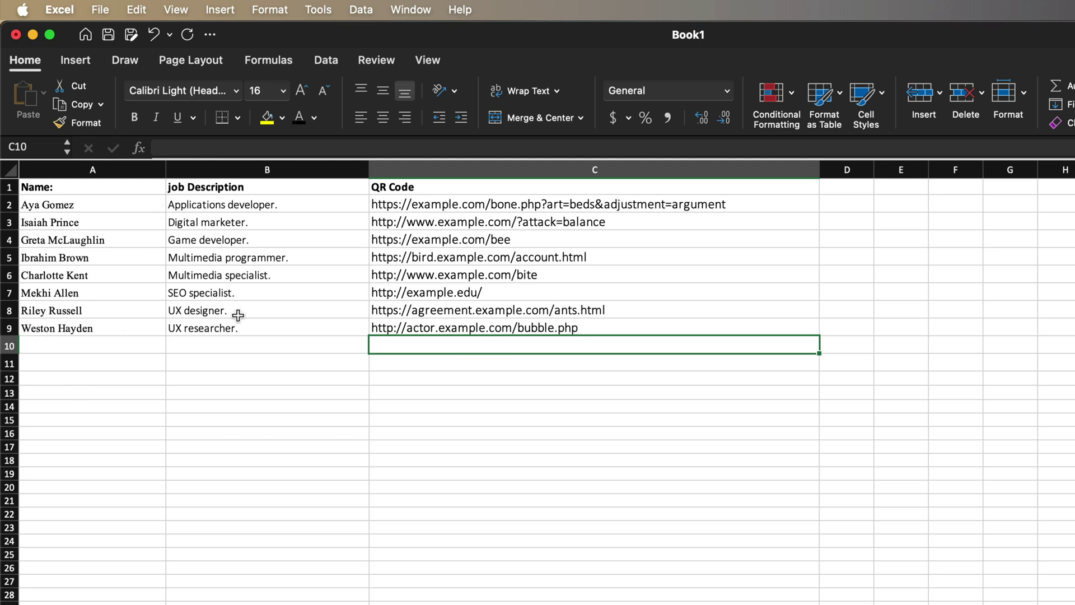
Save the workbook to the Desktop as 'Business Card Details' (.xlsx) and return to Affinity Publisher
click(99, 8)
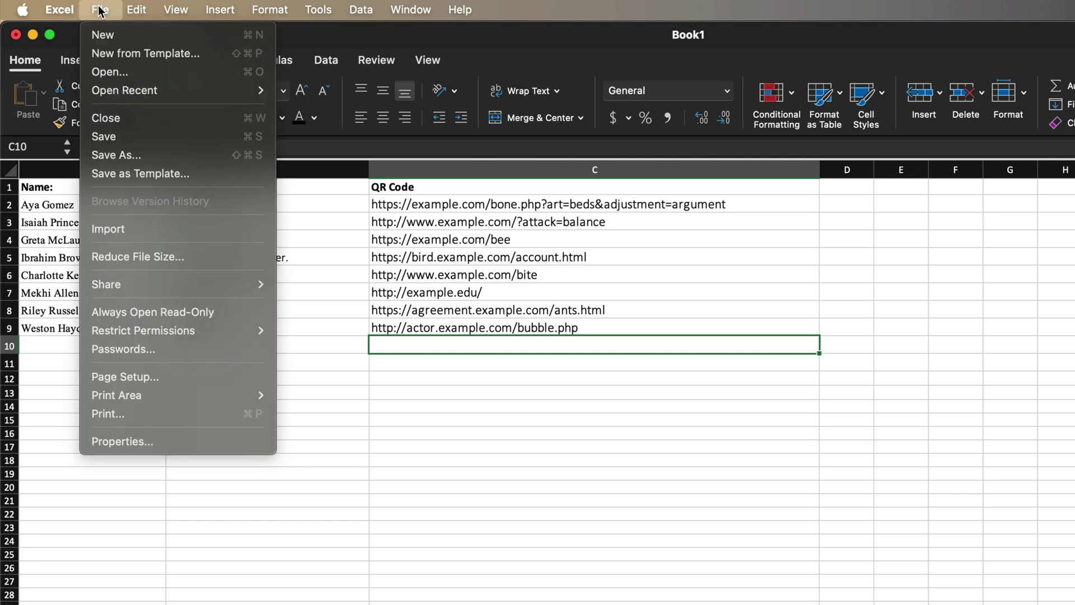
click(148, 149)
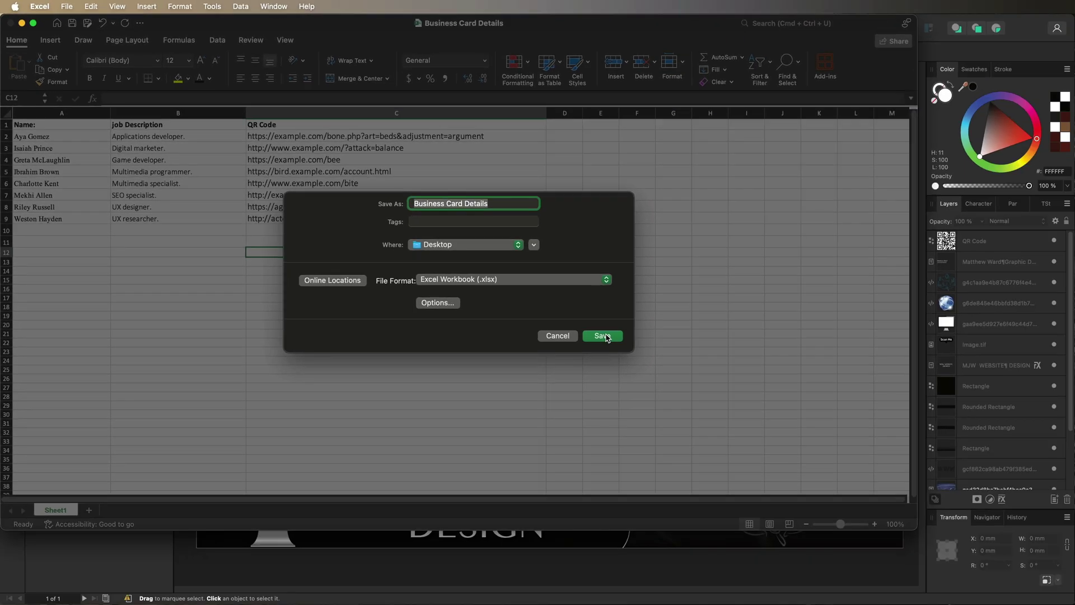
click(903, 503)
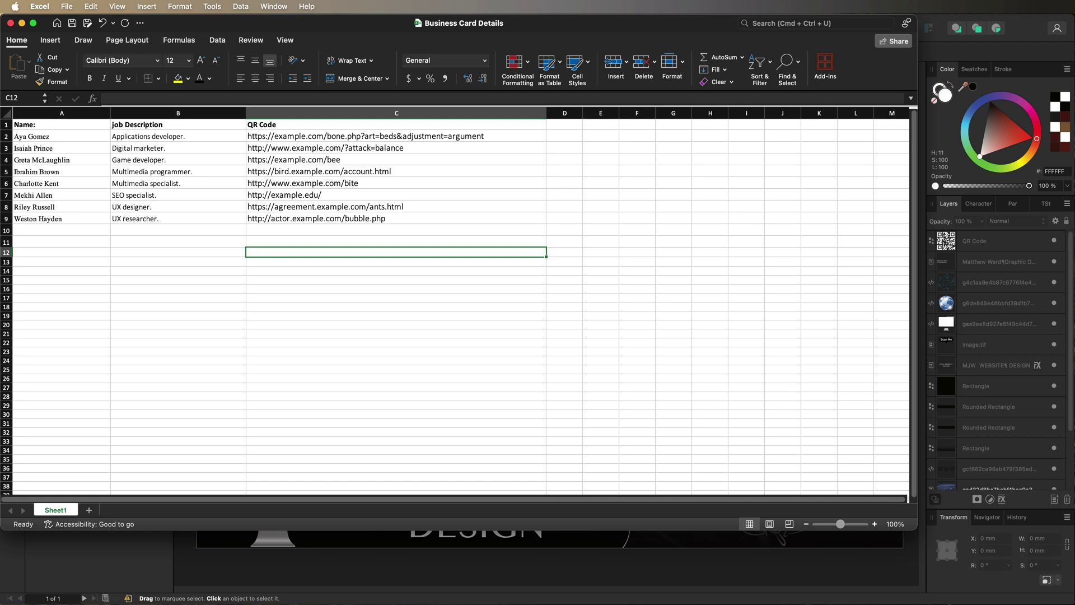
key(super+Tab)
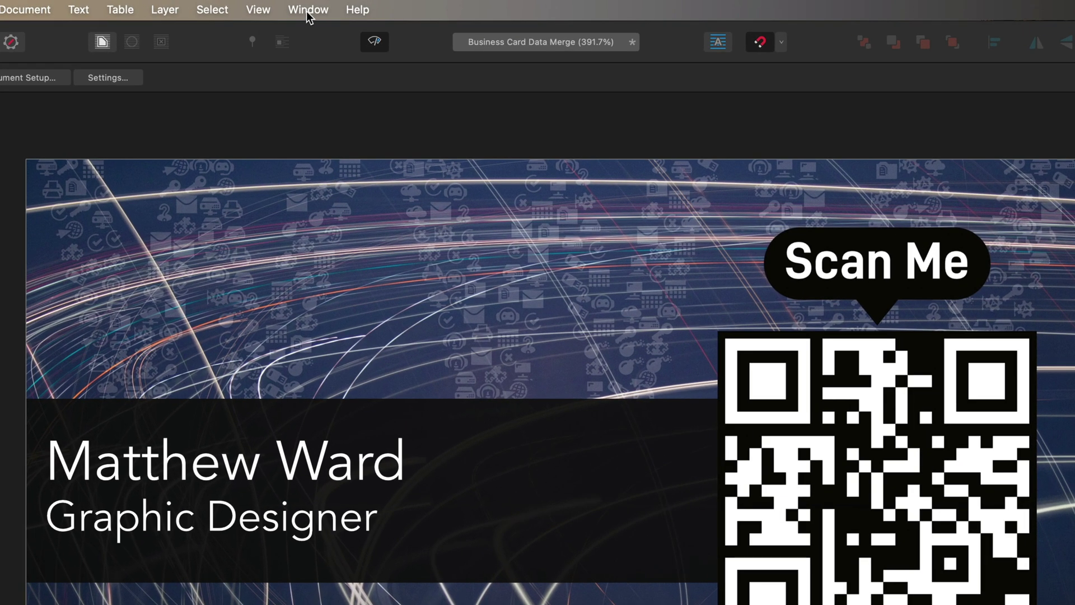
Add Business Card Details.xlsx as the Data Merge Manager source, loading 3 fields and 8 records
click(308, 10)
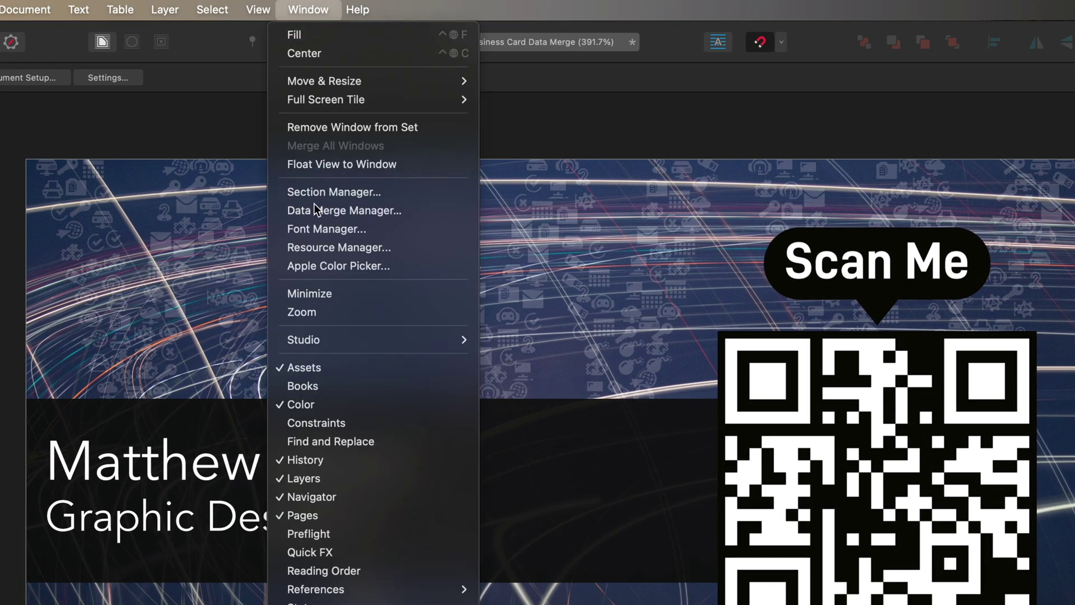
click(358, 211)
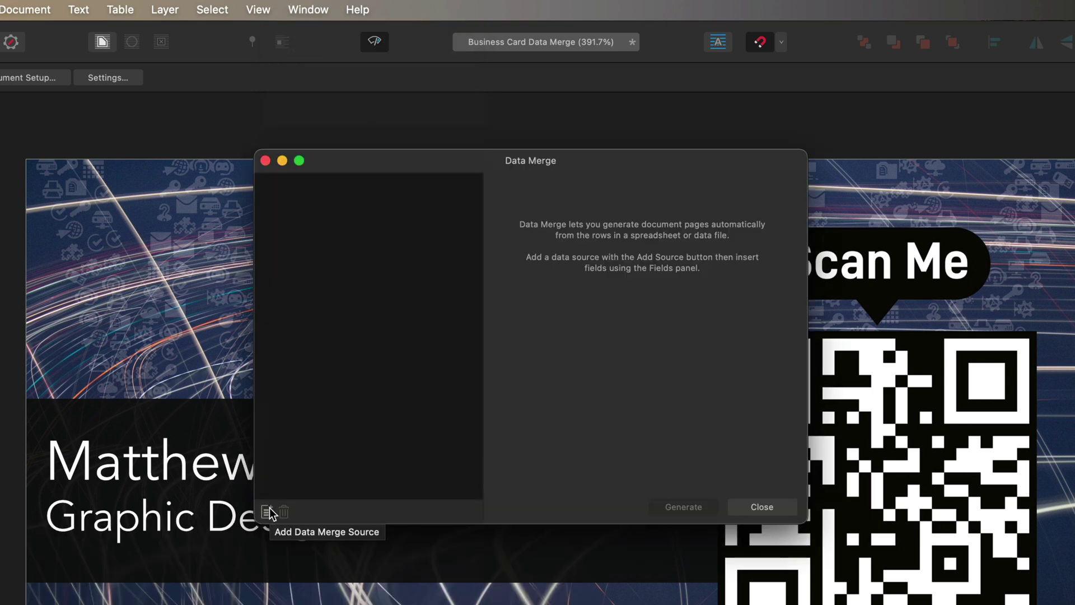
click(267, 512)
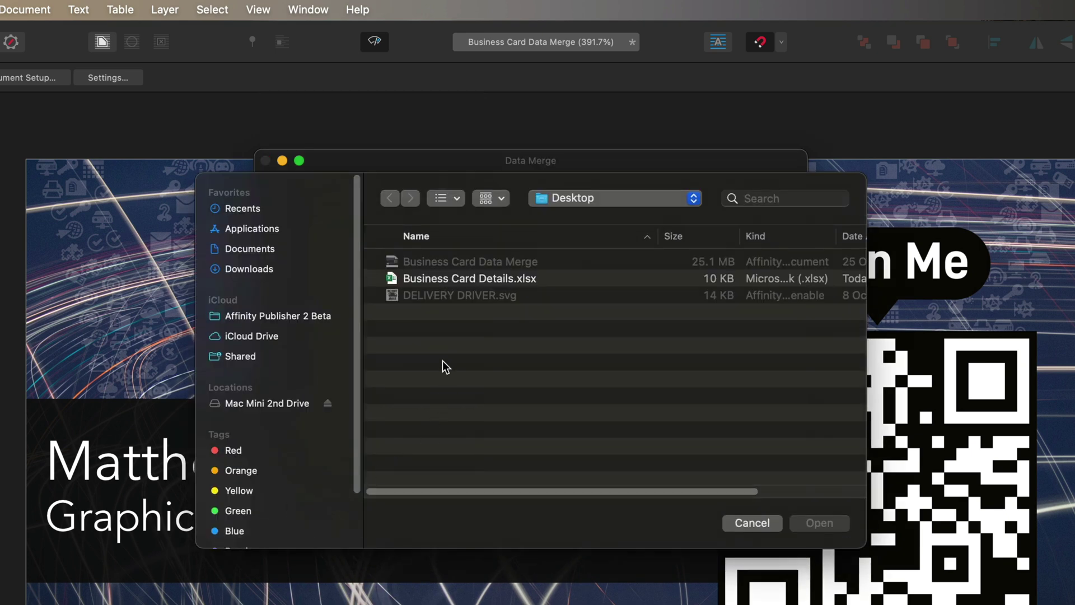
click(475, 281)
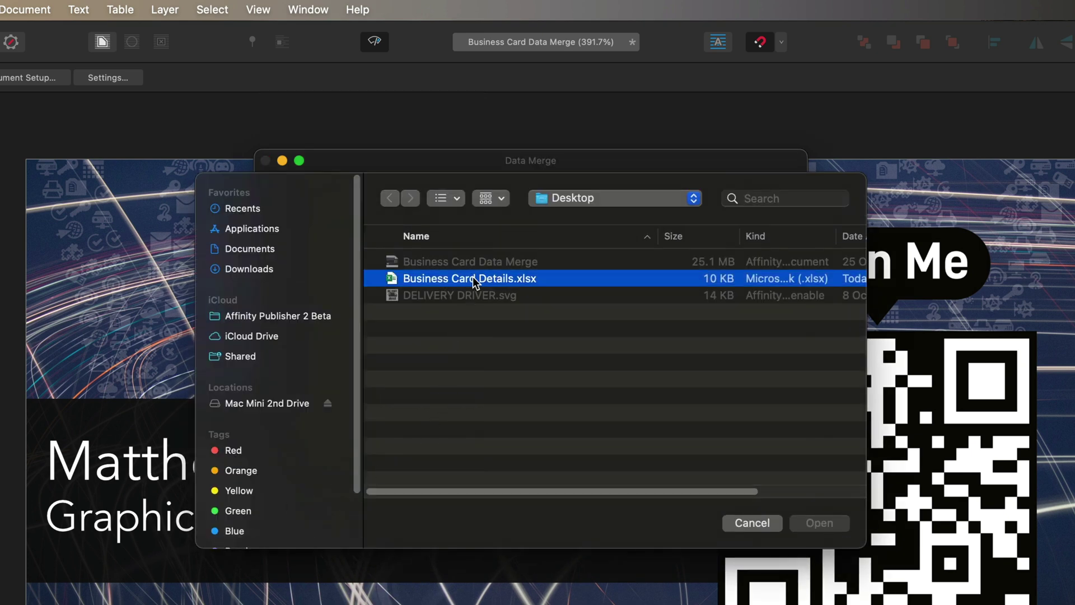
double_click(475, 279)
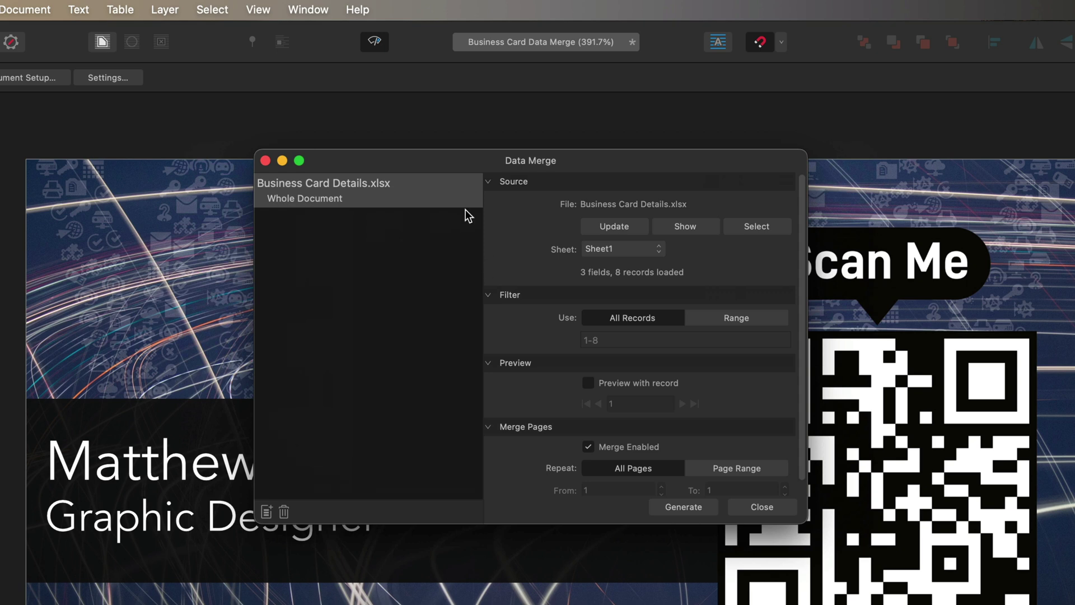
click(750, 506)
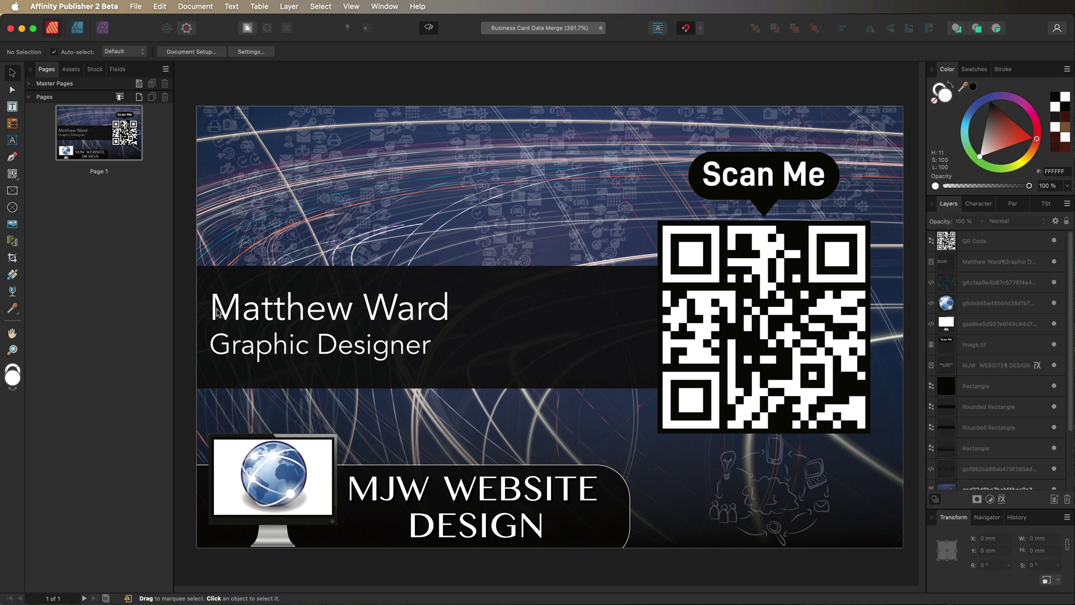
Select the card's name line and show the Fields panel listing Name:, job Description and QR Code
click(230, 317)
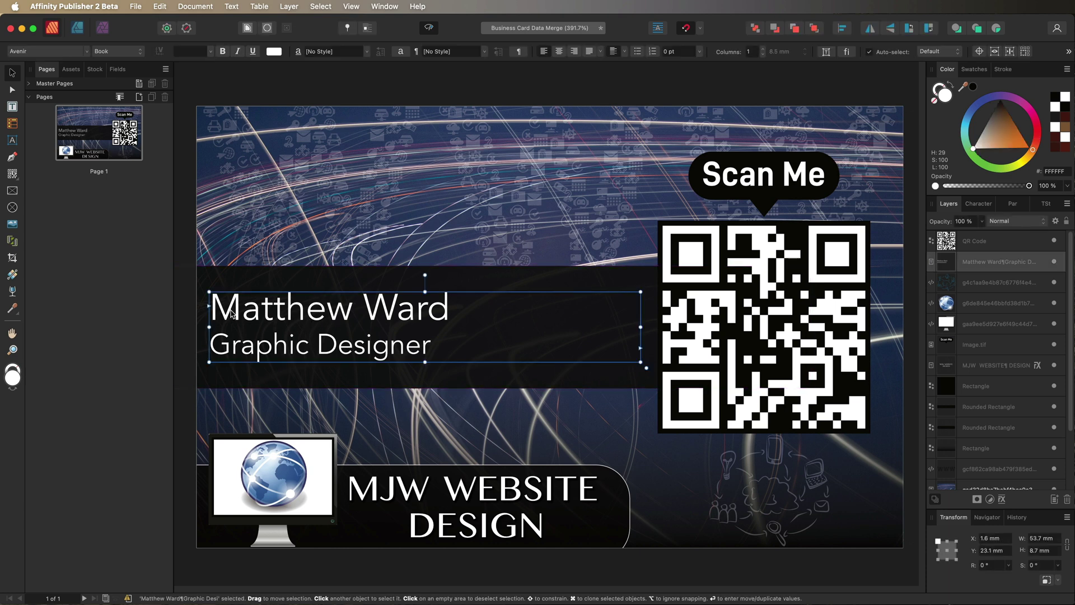
double_click(230, 310)
drag(450, 307, 216, 311)
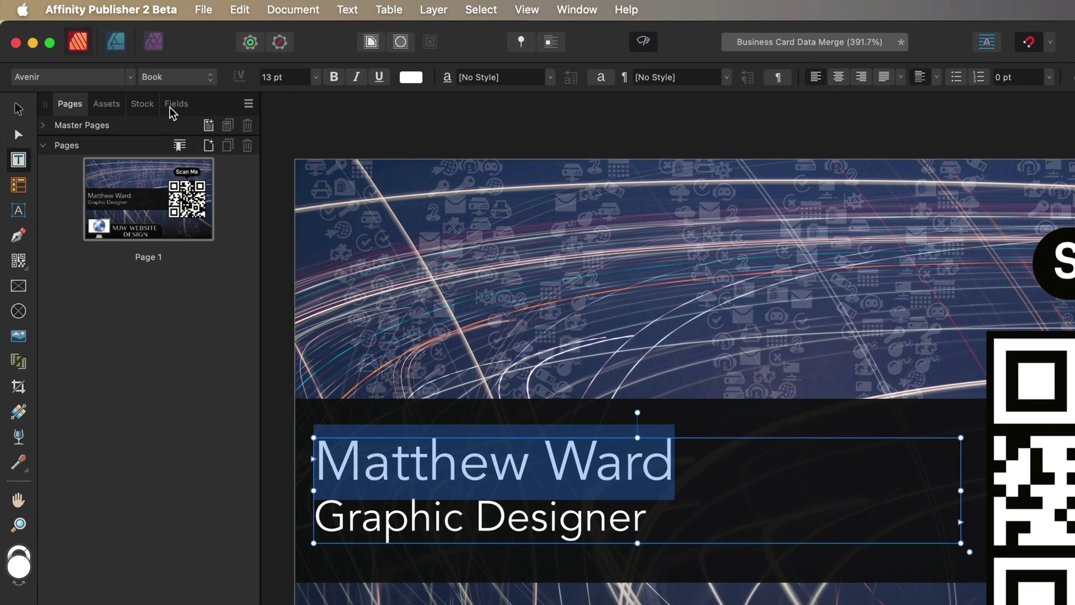
click(176, 105)
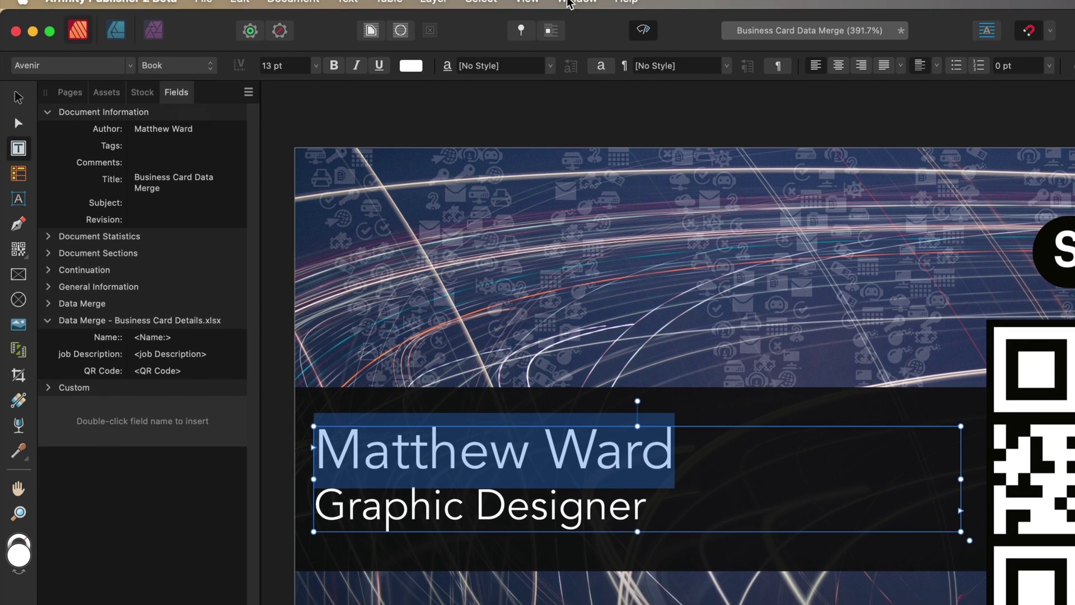
click(577, 9)
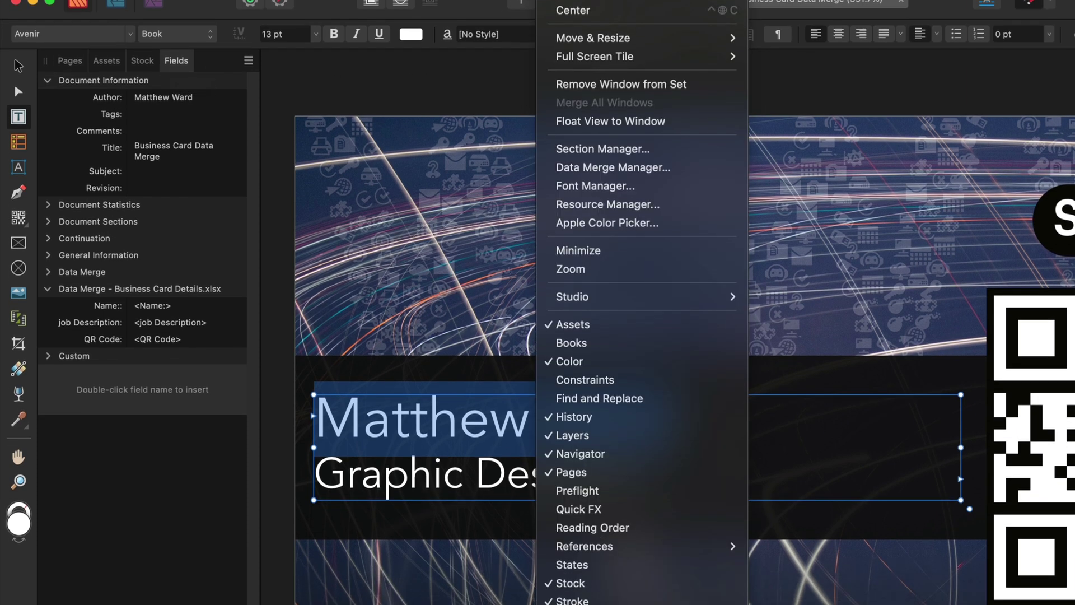
mouse_move(597, 548)
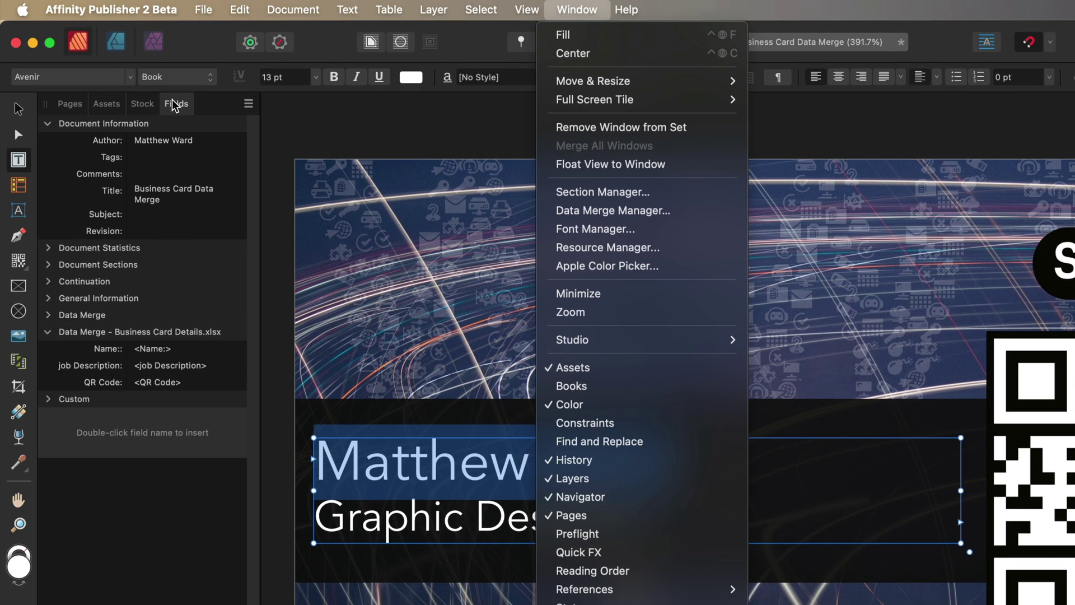
click(176, 61)
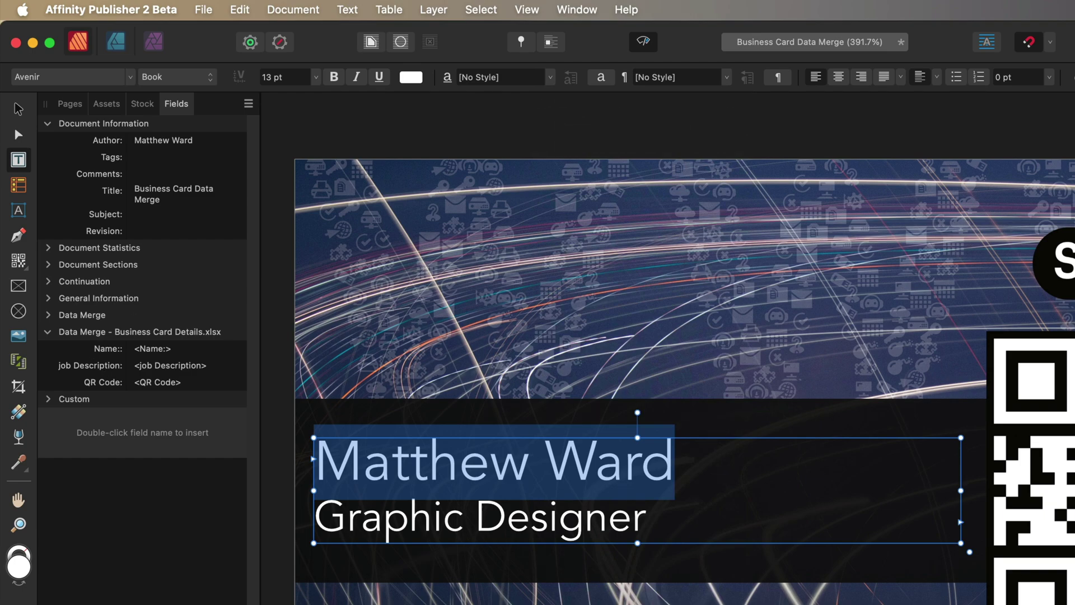
Compare the Name:, job Description and QR Code column headers in the Excel sheet
key(super+Tab)
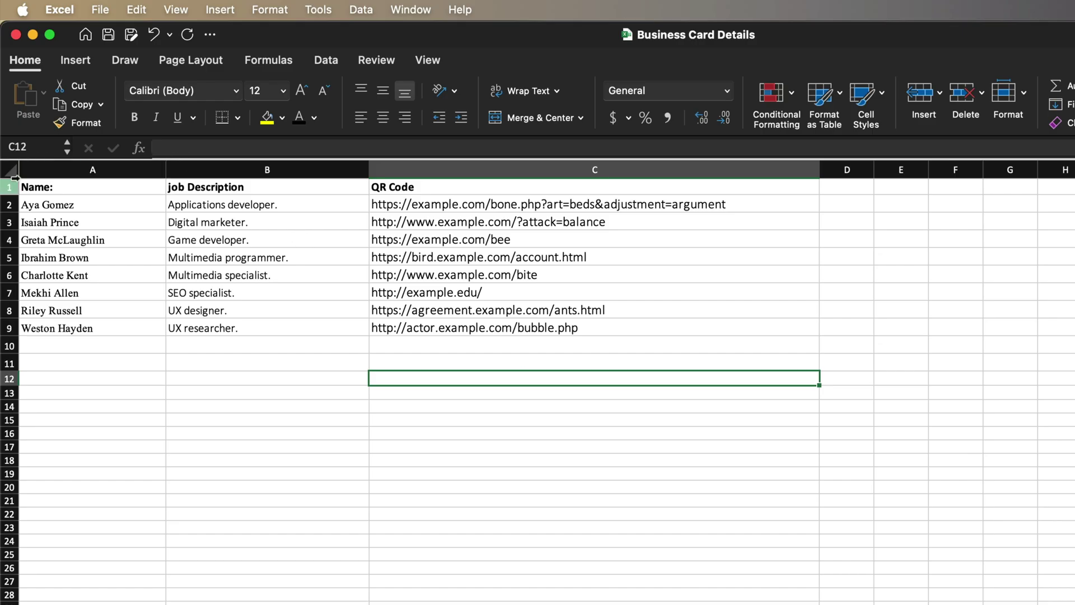
click(37, 191)
click(218, 188)
click(414, 189)
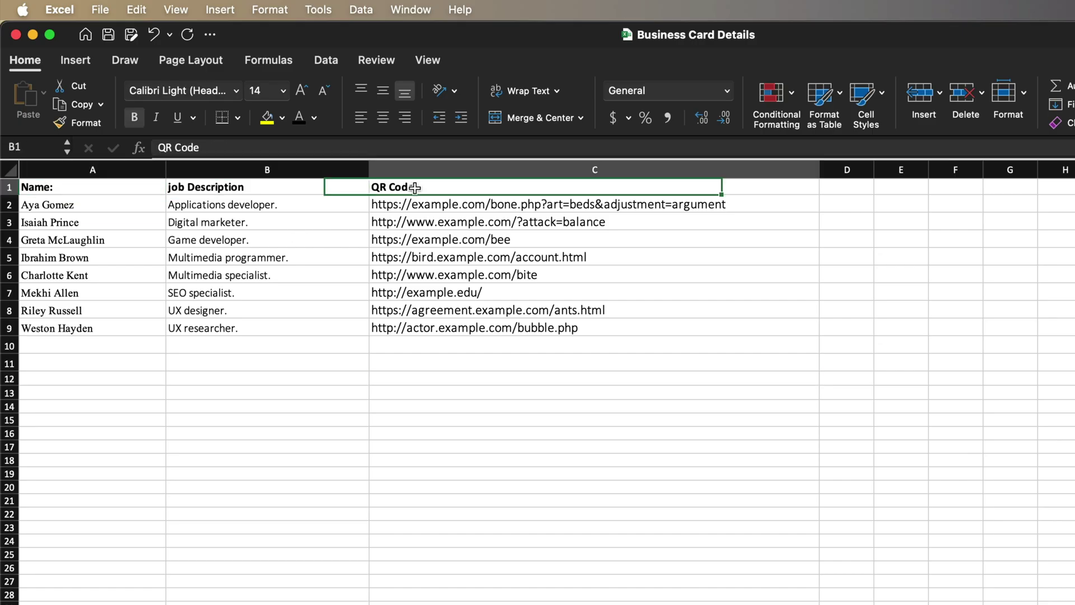
key(super+Tab)
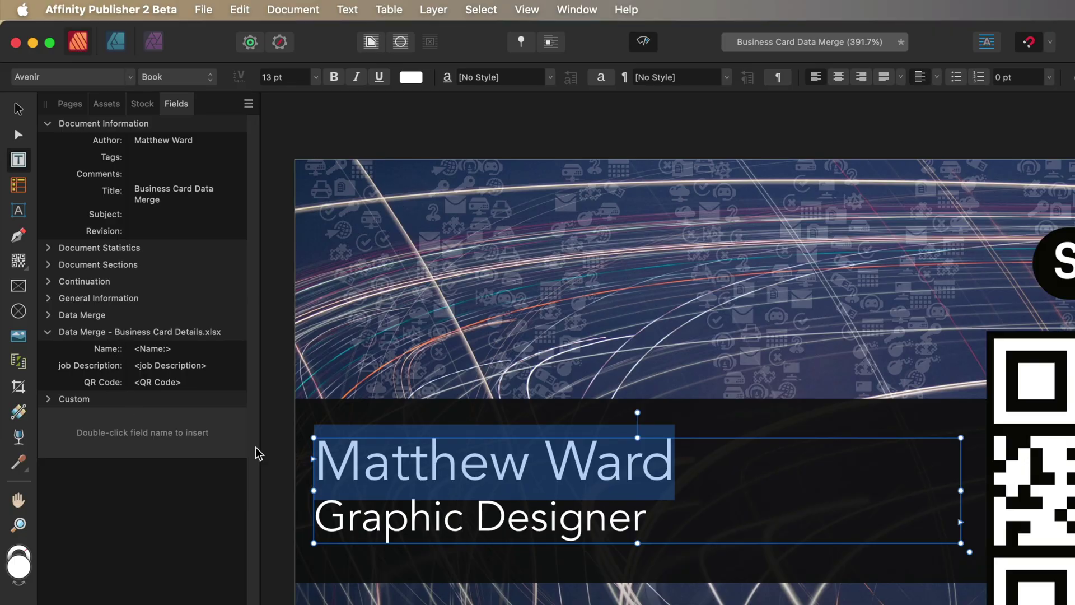
Replace the name line with <Name:> and the job title line with <job Description>
scroll(474, 466, right, 1)
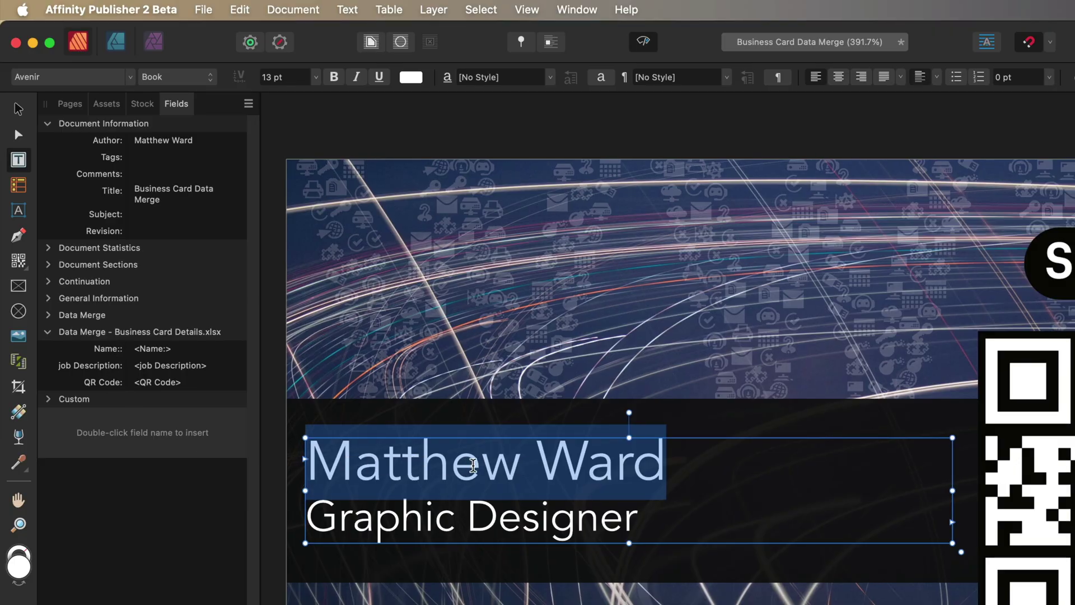
double_click(153, 349)
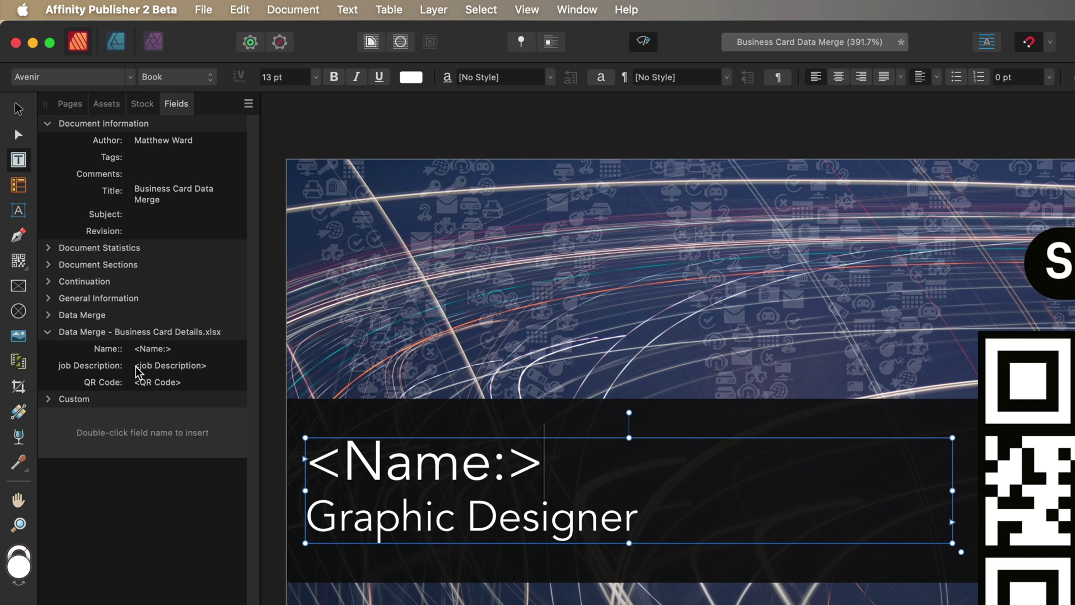
click(577, 529)
drag(638, 520, 302, 519)
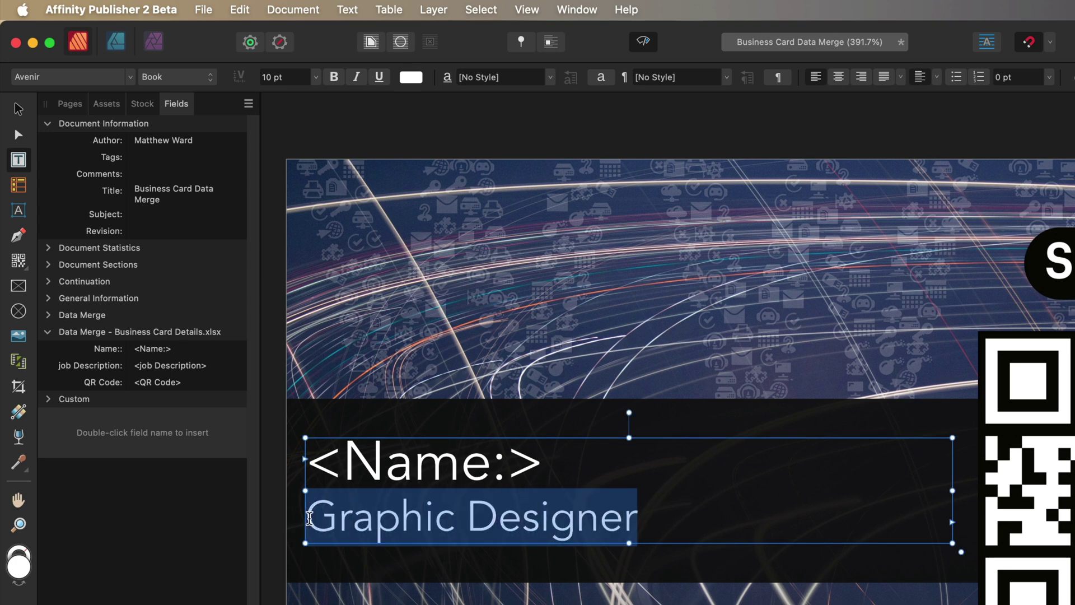
double_click(162, 367)
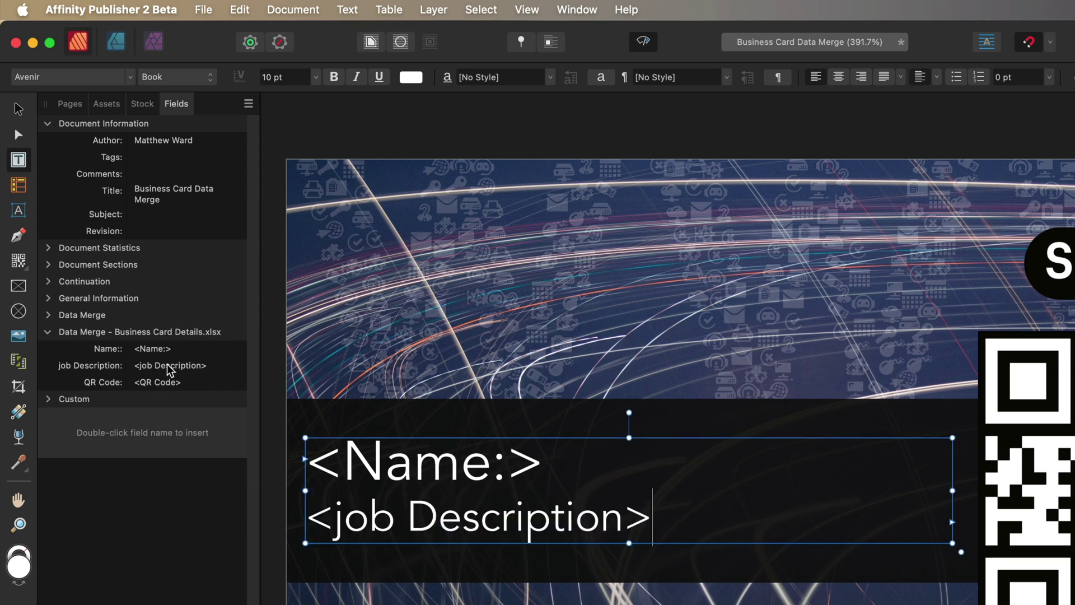
click(22, 111)
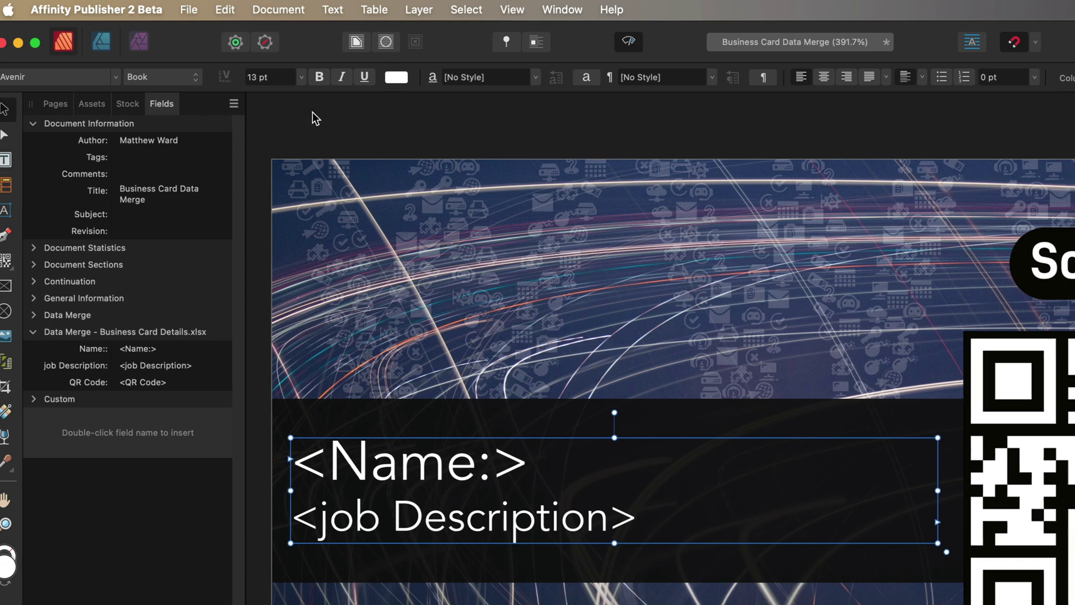
click(327, 113)
Set the card's QR code content to data merge from the QR Code field
click(821, 425)
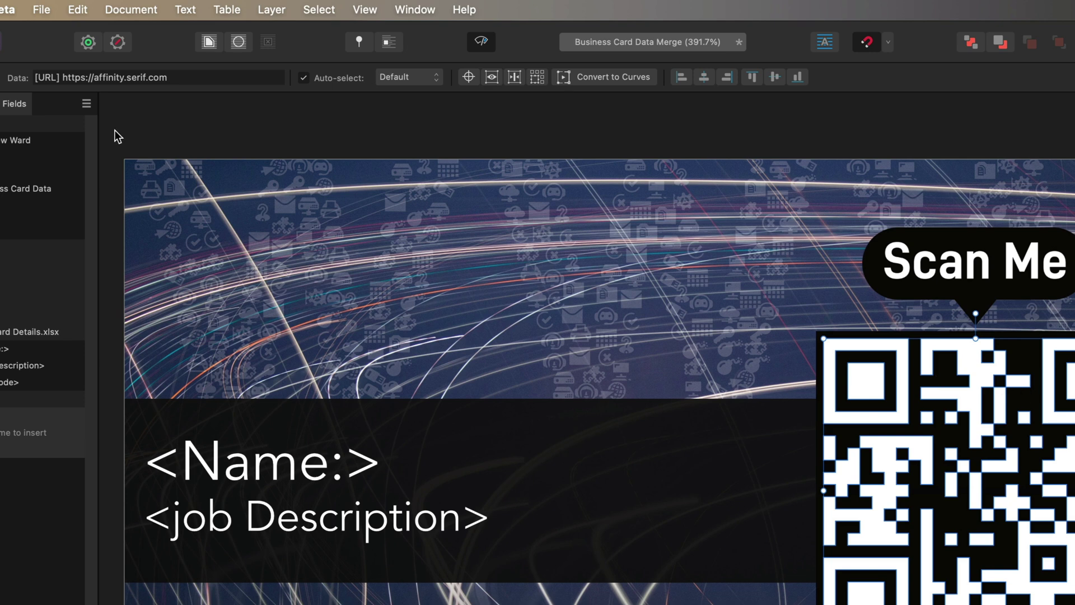
click(85, 77)
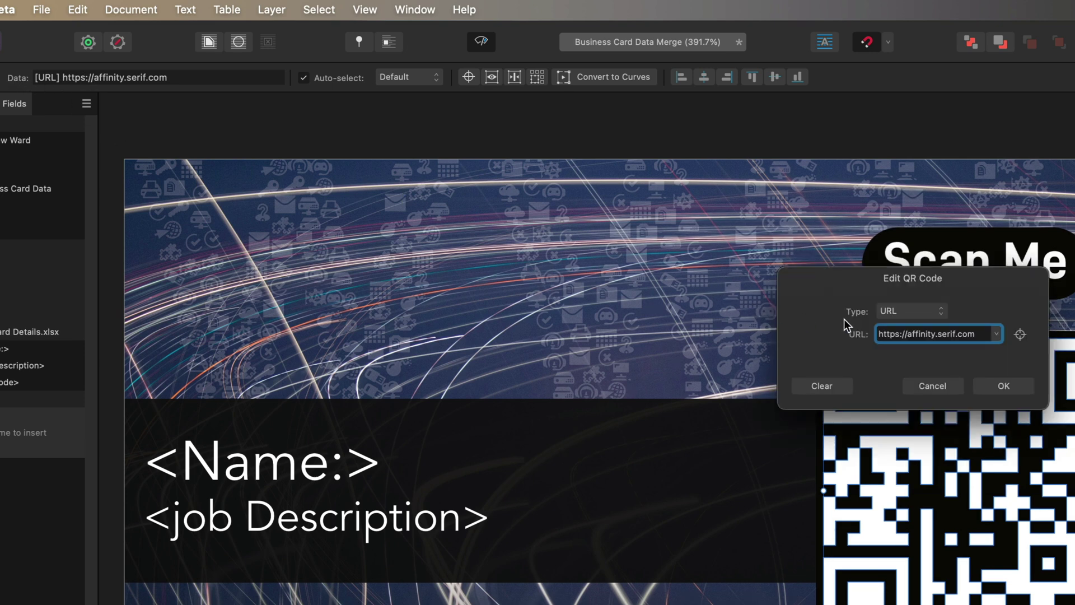
click(891, 310)
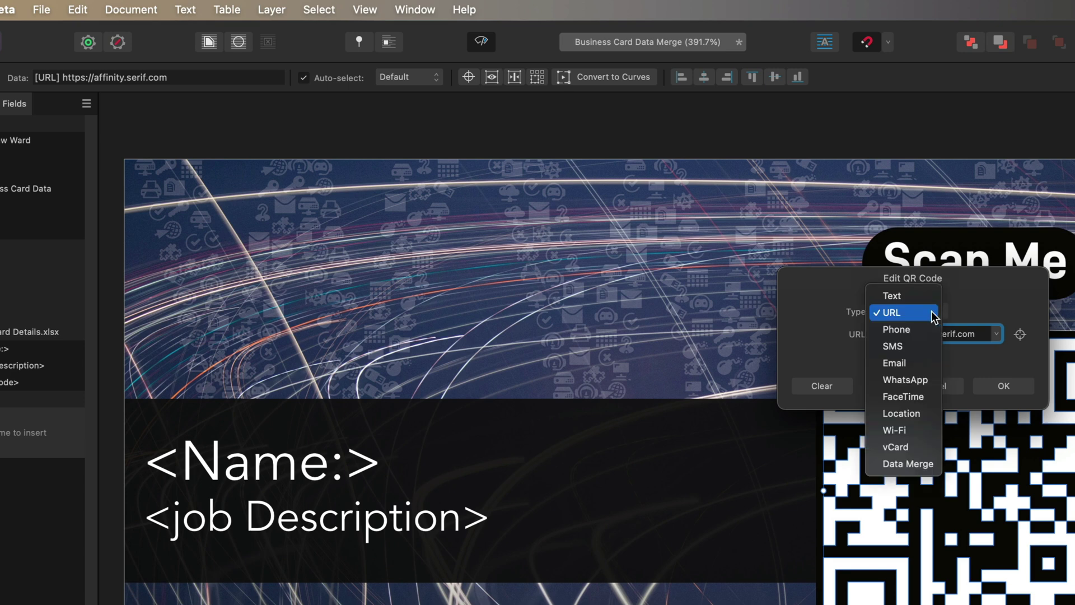
click(905, 463)
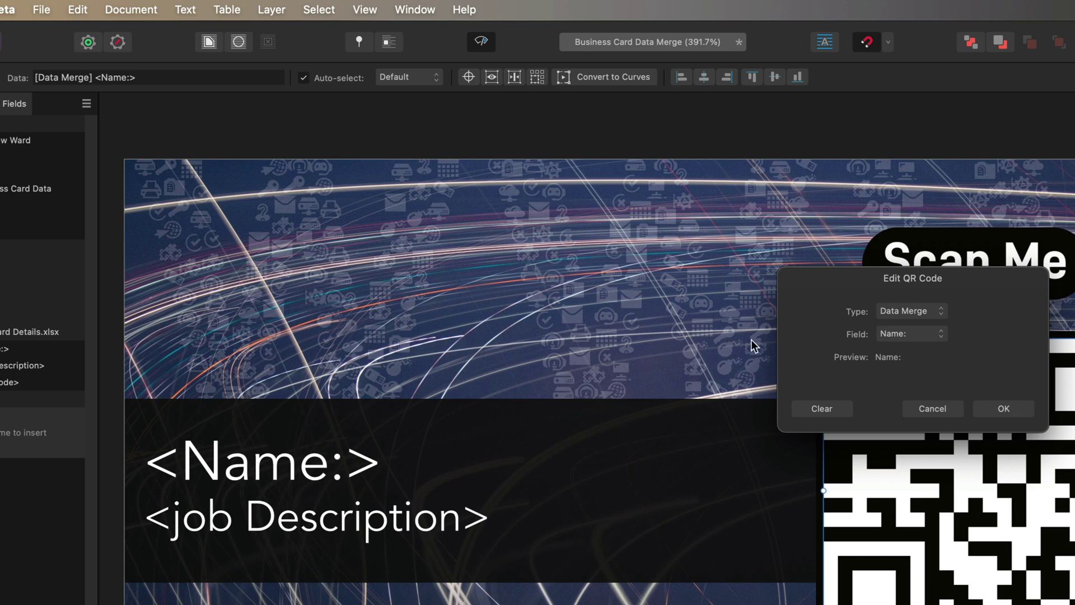
click(916, 335)
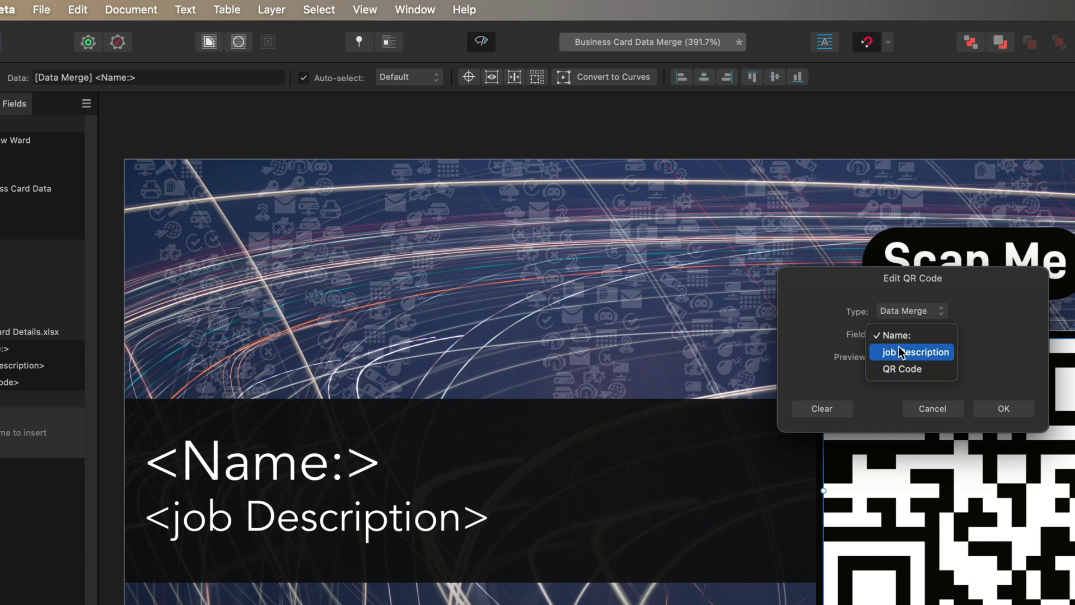
click(917, 372)
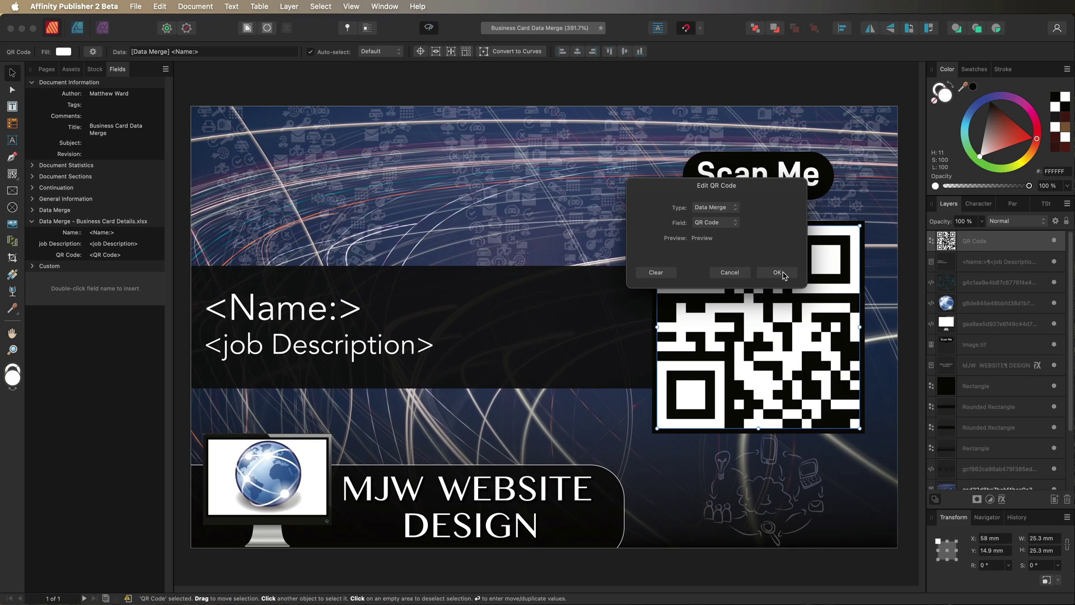
click(1004, 409)
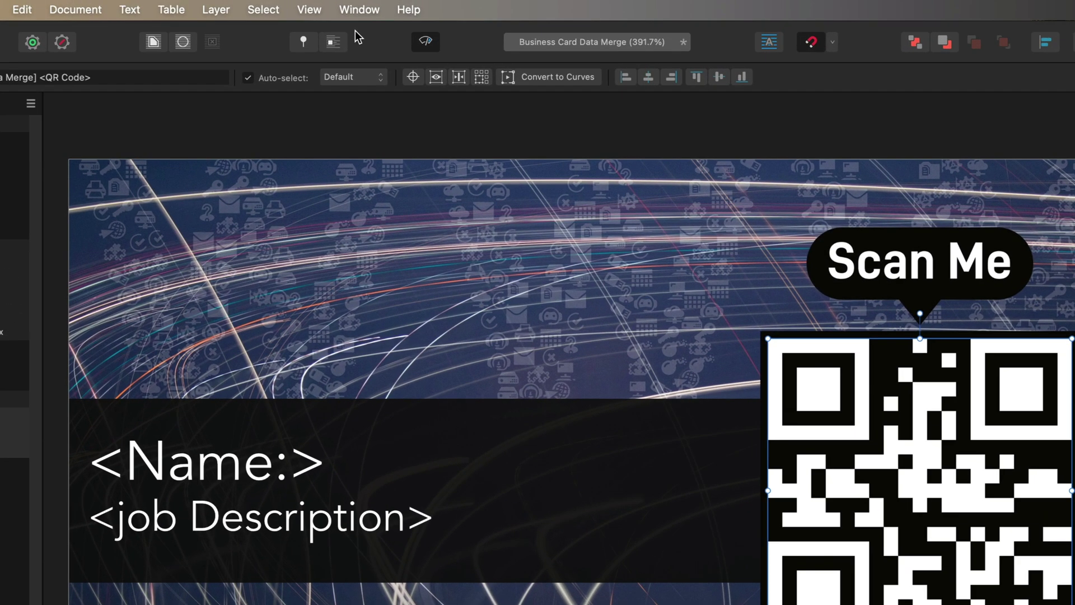
Open the Data Merge Manager beside the card and enable Preview with record
click(385, 6)
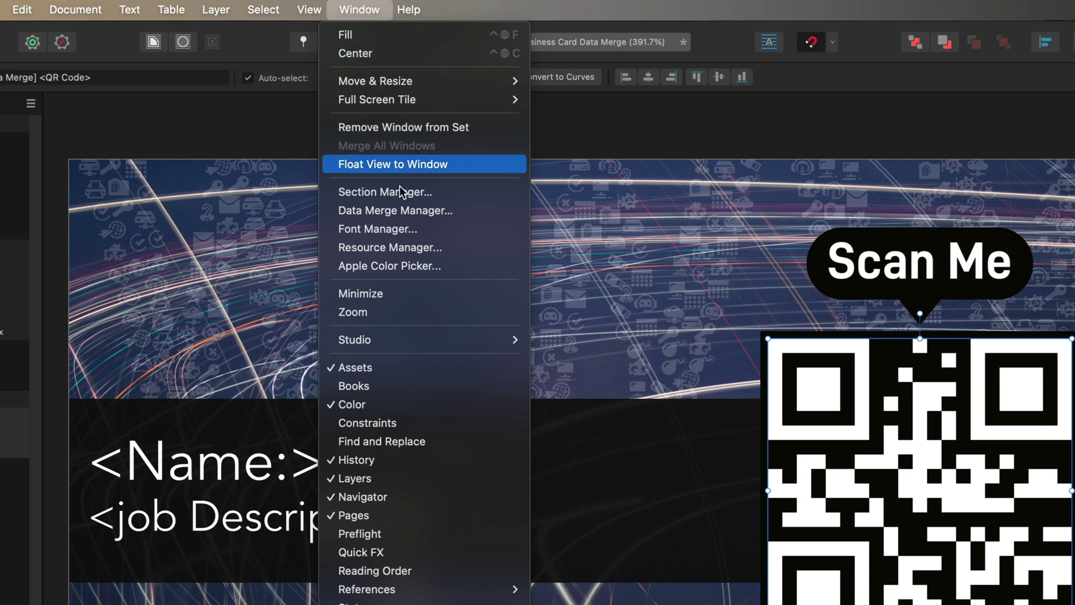
click(398, 212)
drag(418, 159, 298, 61)
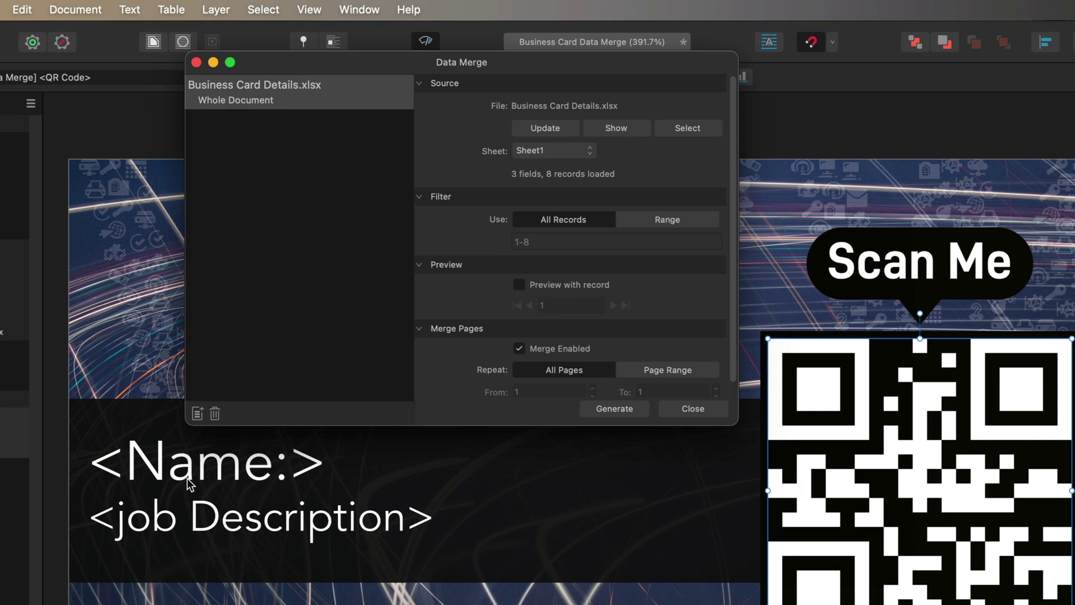
click(520, 286)
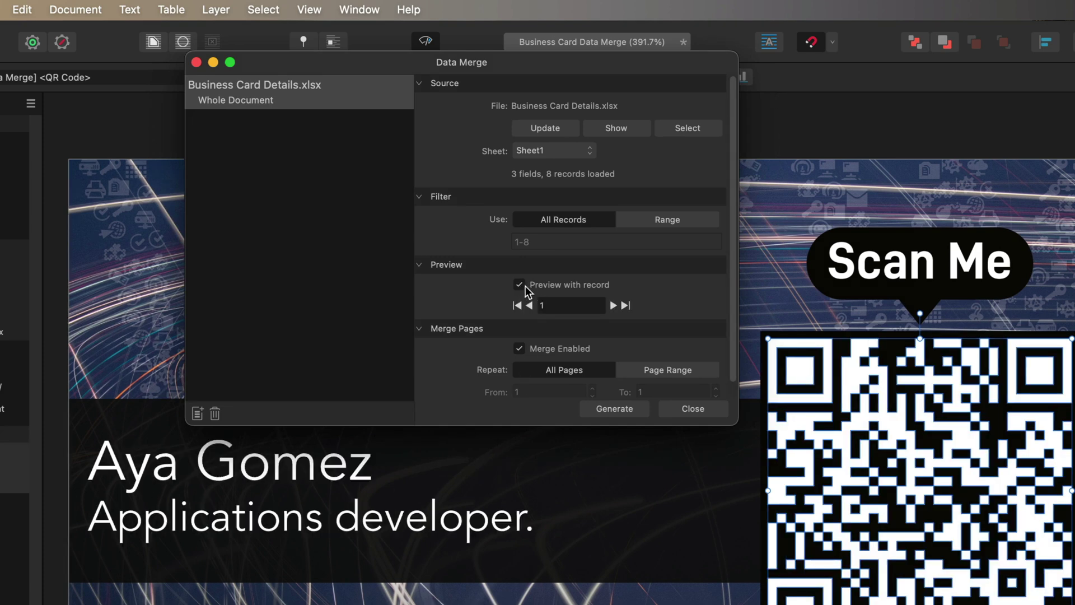
click(520, 286)
Step through the merged records, checking each name, job and QR code, ending on record 2
click(614, 306)
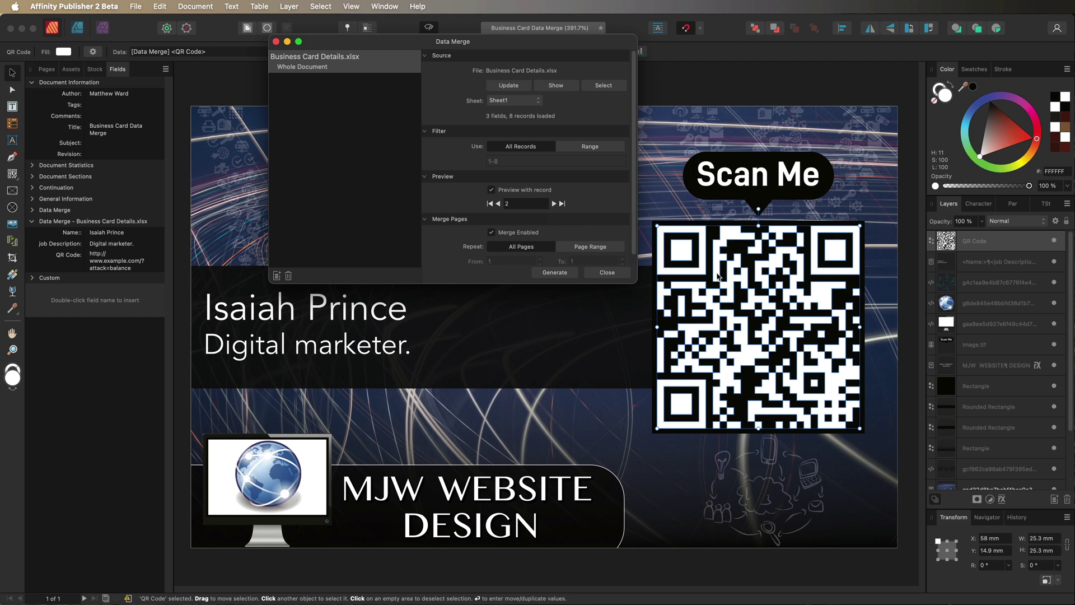
click(554, 203)
click(554, 204)
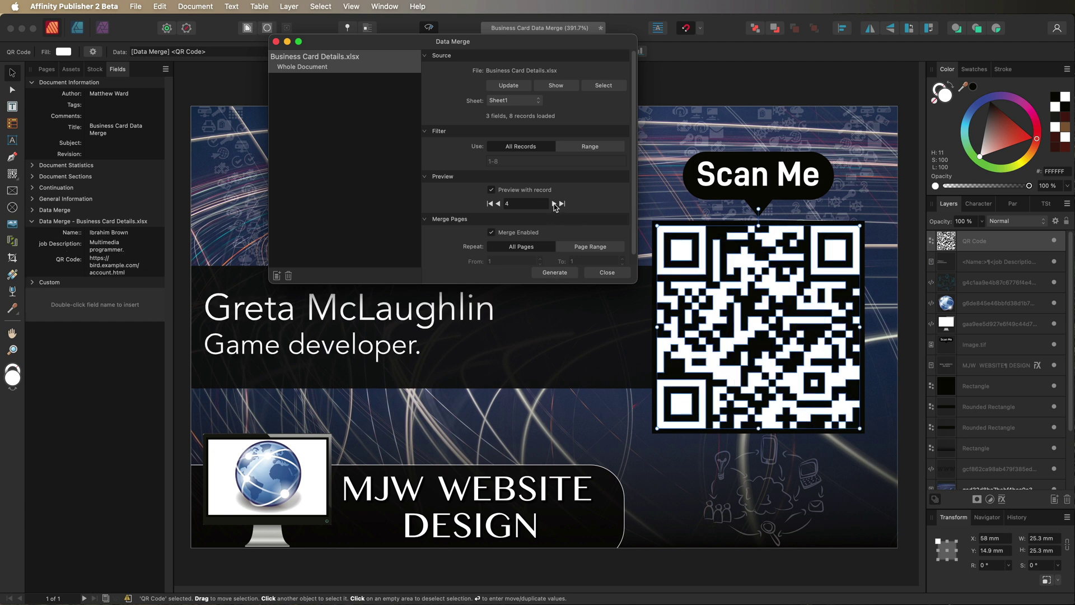
click(554, 204)
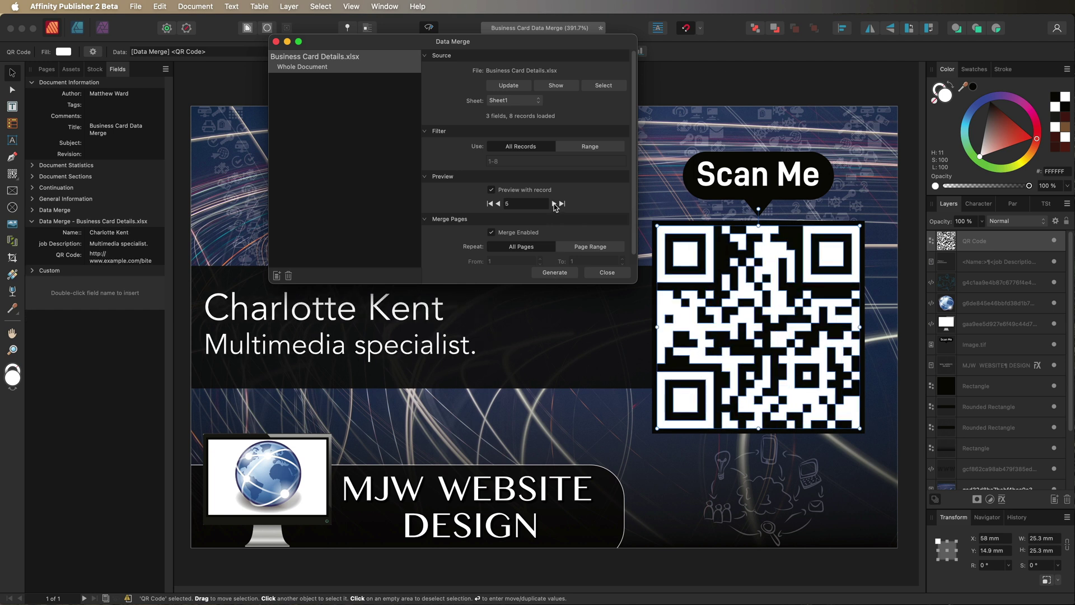
click(498, 204)
click(499, 204)
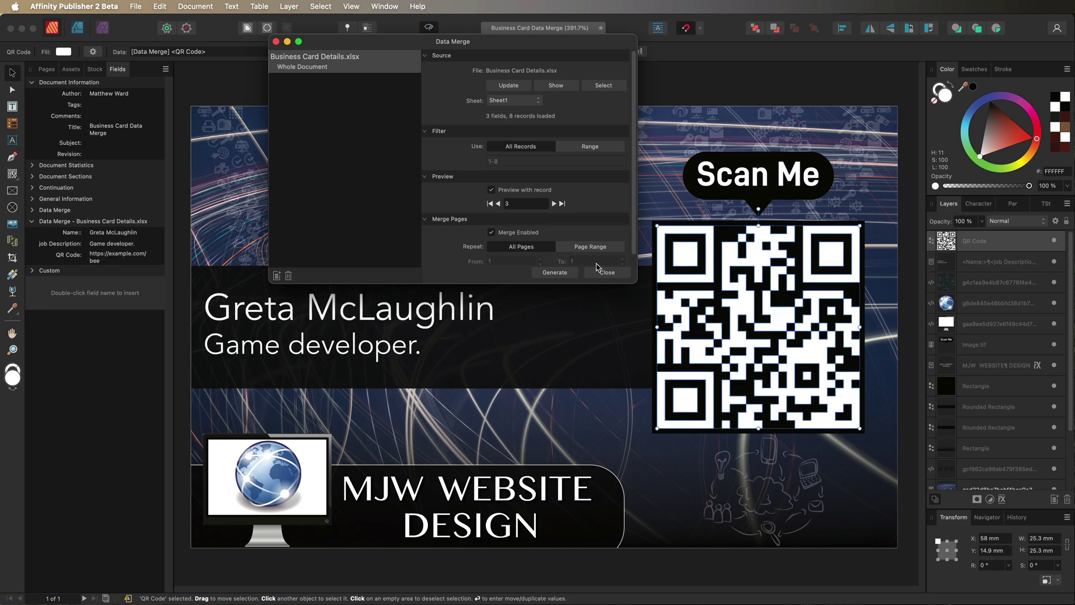
click(499, 204)
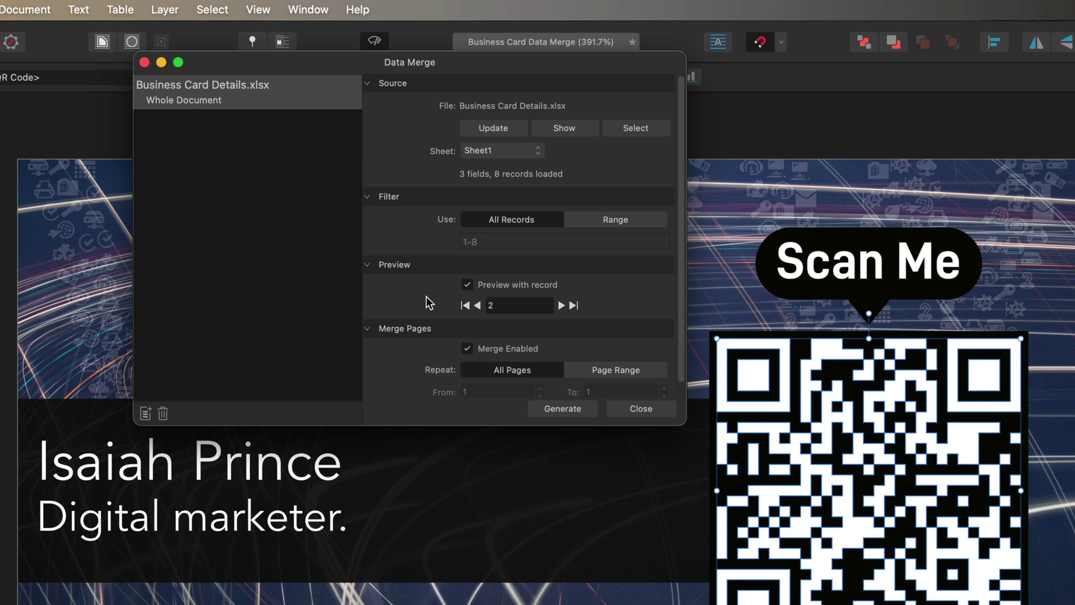
Generate the eight-card Untitled merge document and view its page thumbnails in the Pages panel
click(571, 408)
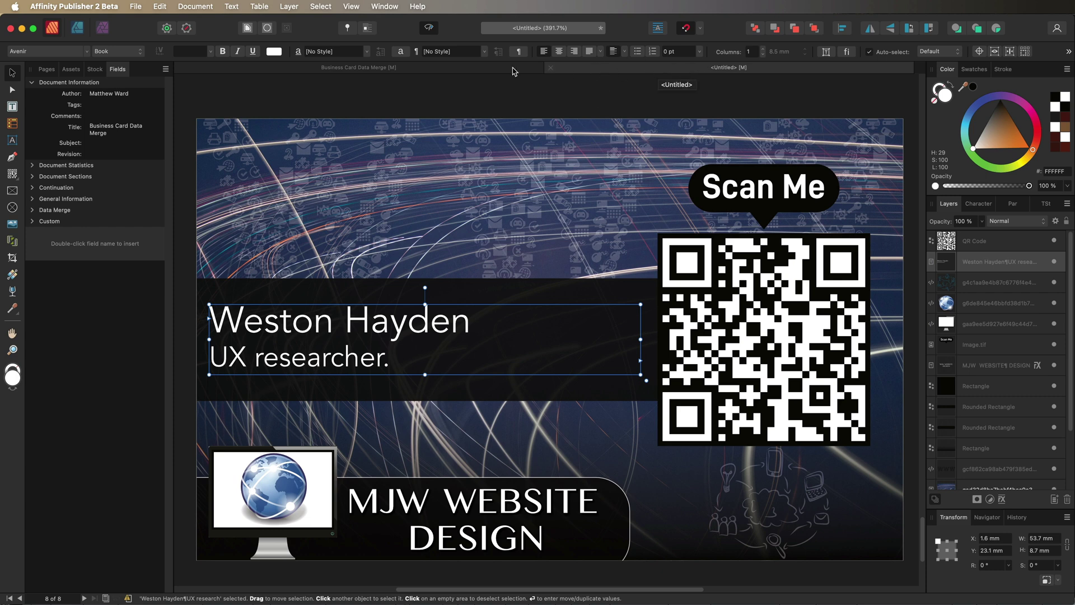
click(476, 71)
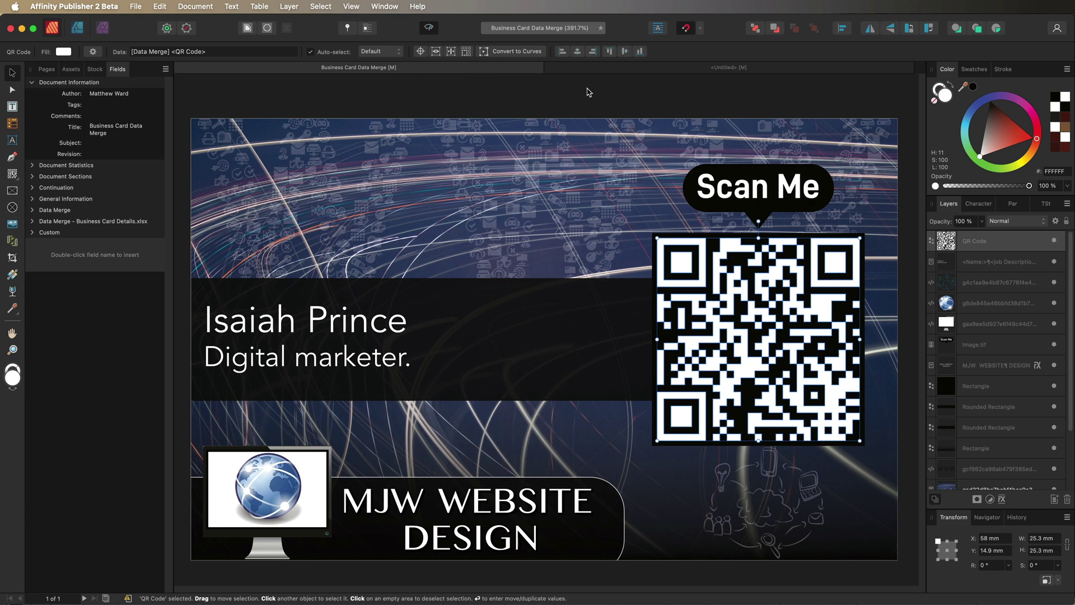
click(664, 70)
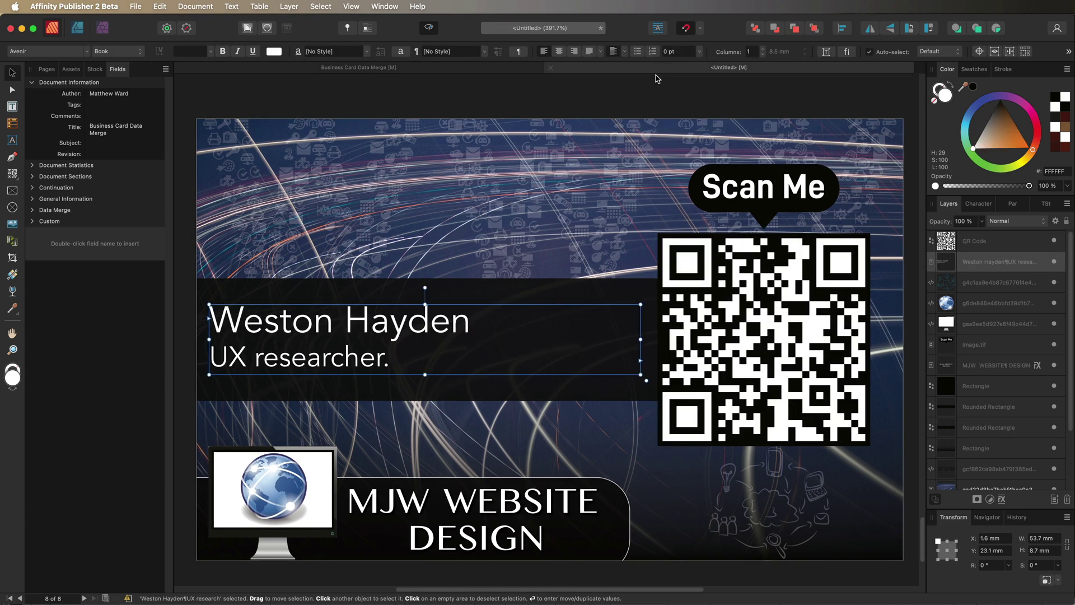
click(46, 70)
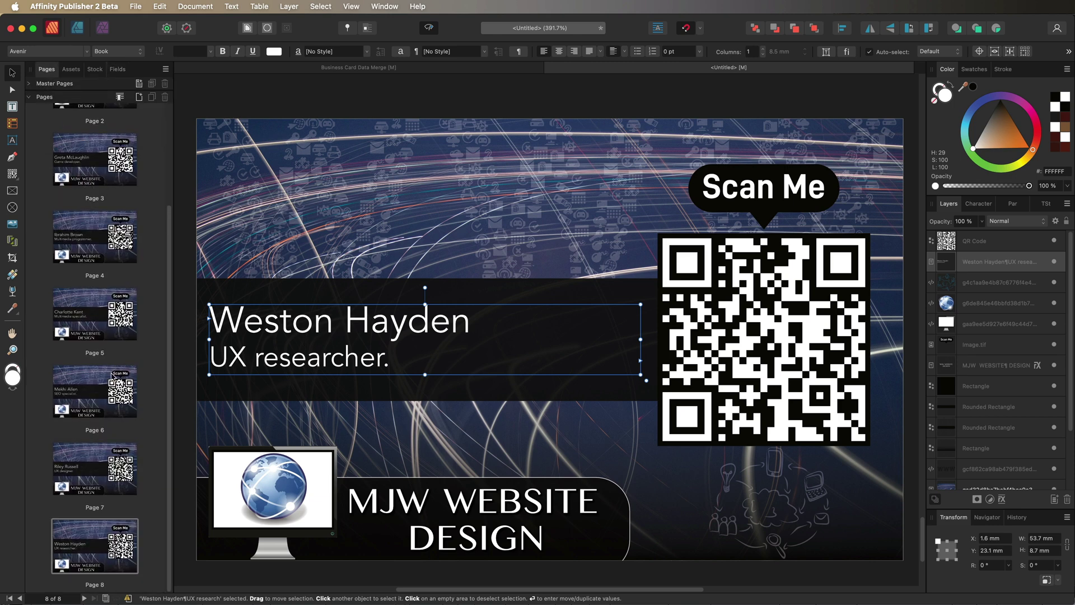
scroll(106, 482, up, 3)
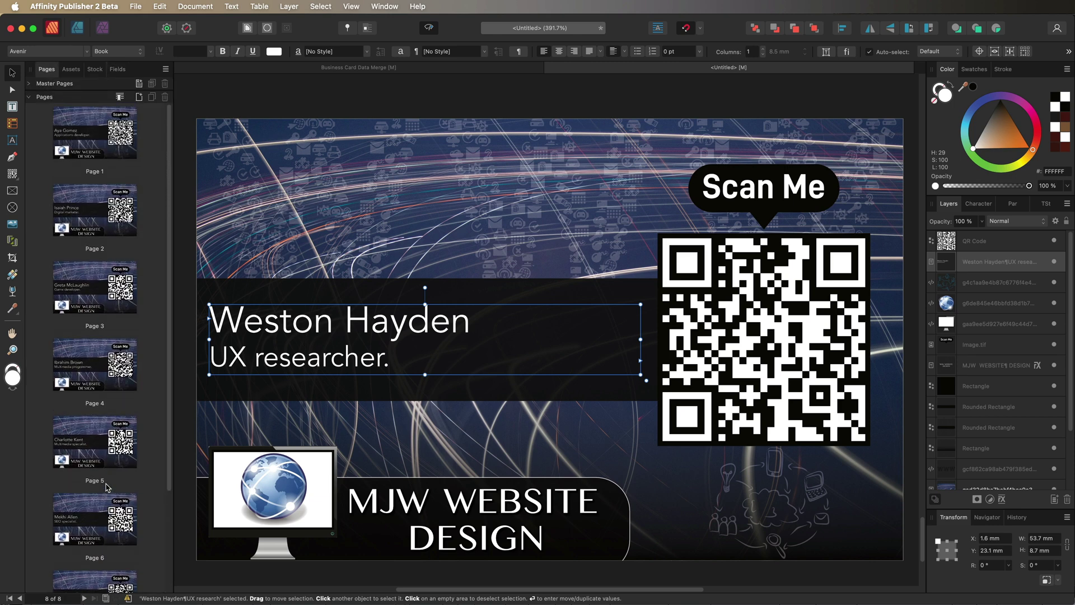
scroll(447, 388, down, 5)
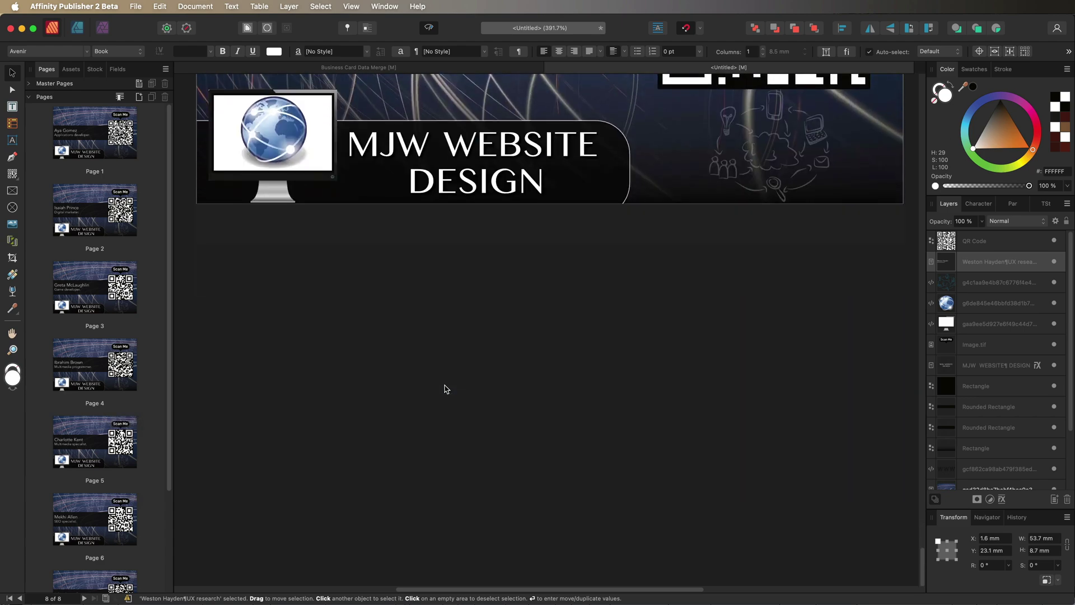
scroll(446, 389, down, 10)
scroll(447, 389, up, 2)
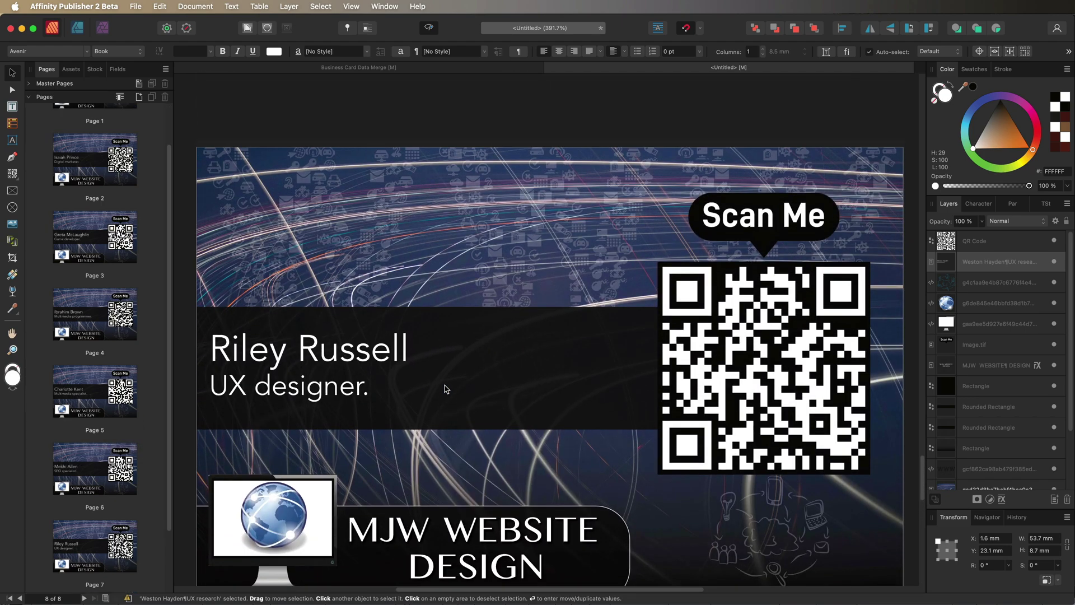
key(super+2)
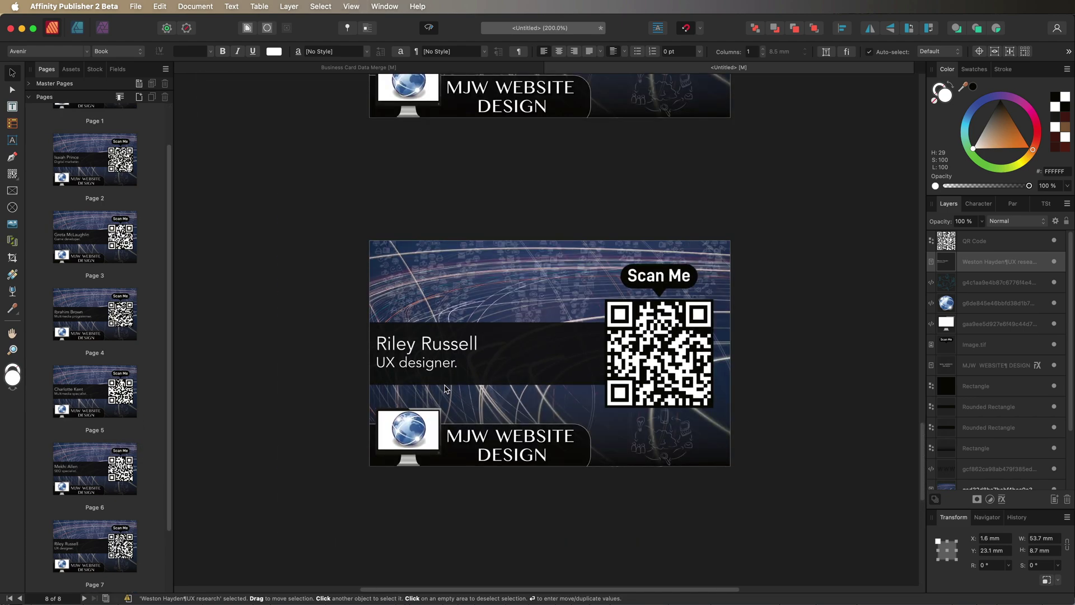
scroll(446, 388, down, 15)
scroll(446, 252, up, 15)
scroll(466, 282, up, 20)
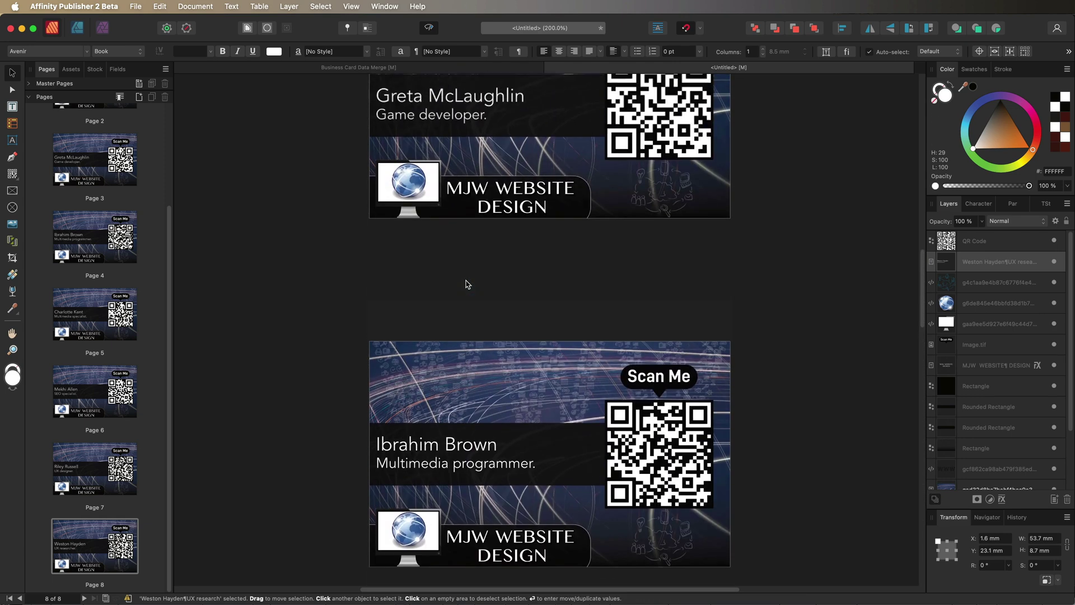
scroll(466, 282, up, 20)
scroll(466, 284, down, 10)
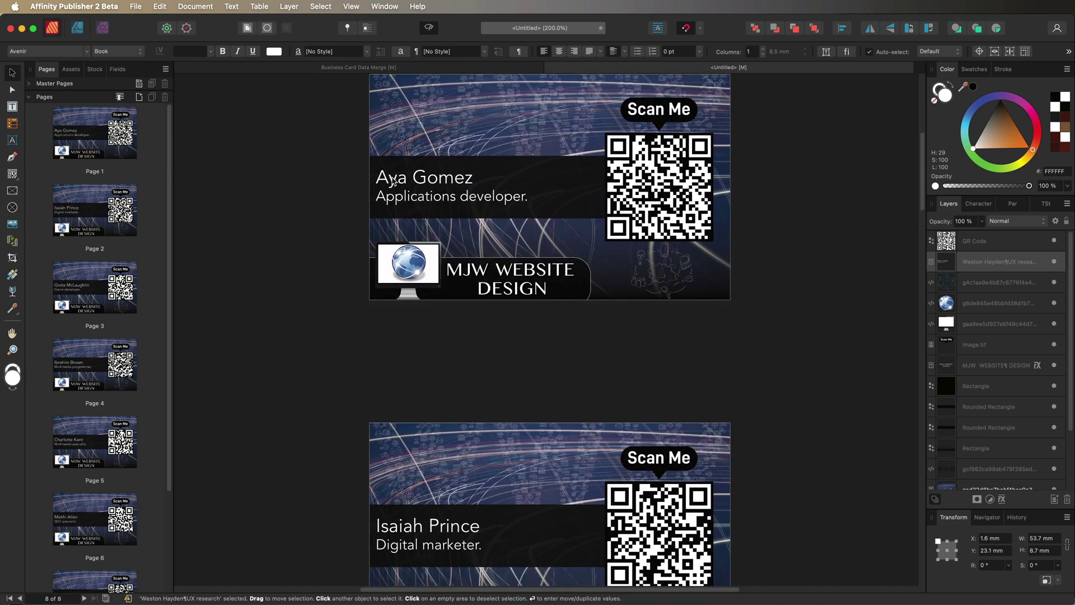
scroll(516, 169, down, 3)
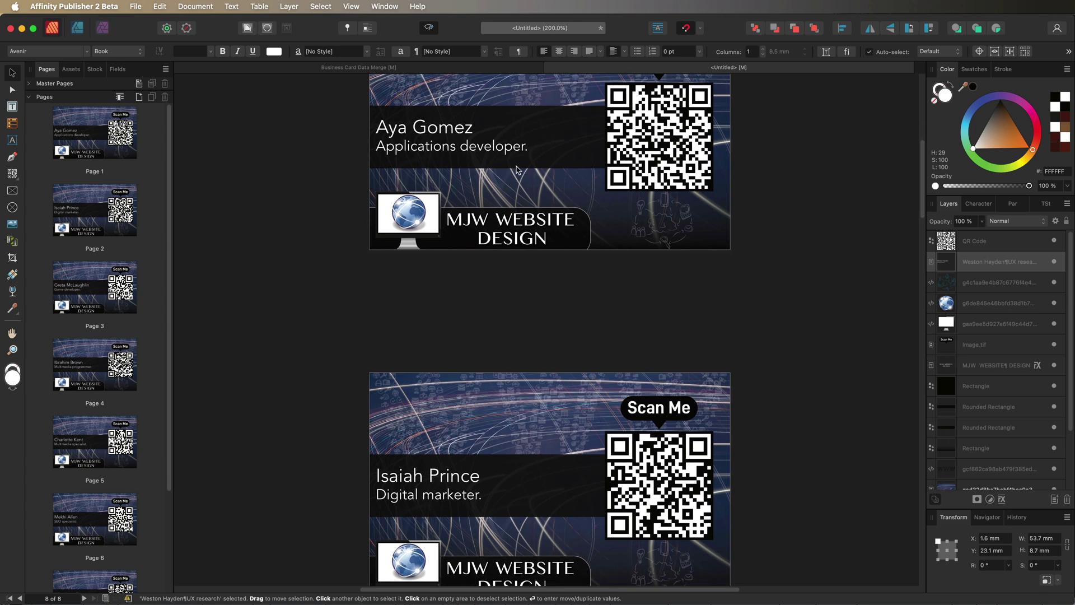
scroll(654, 140, down, 18)
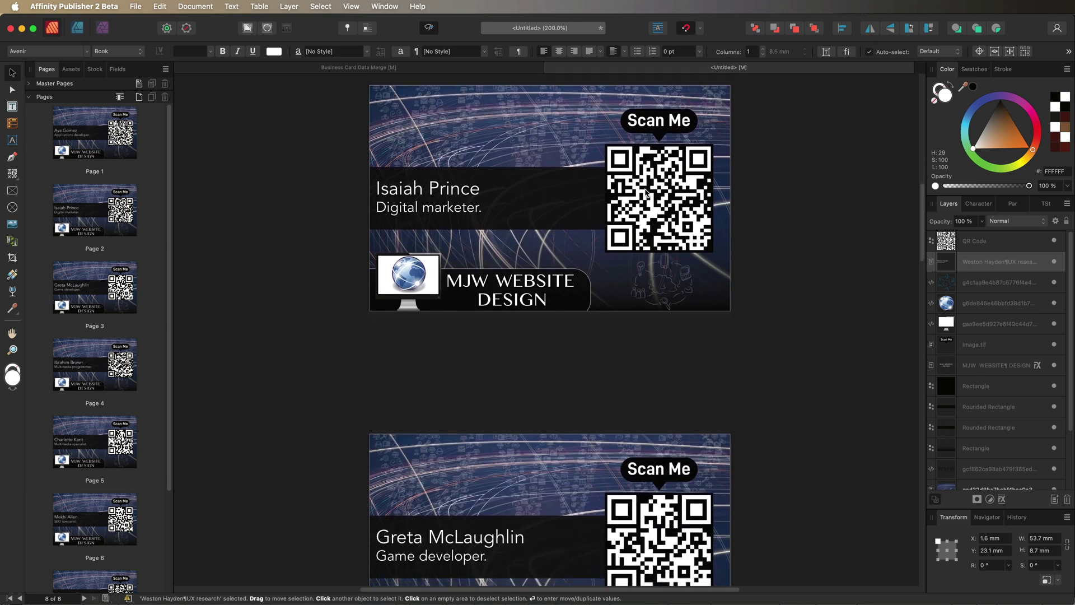
scroll(647, 192, down, 1)
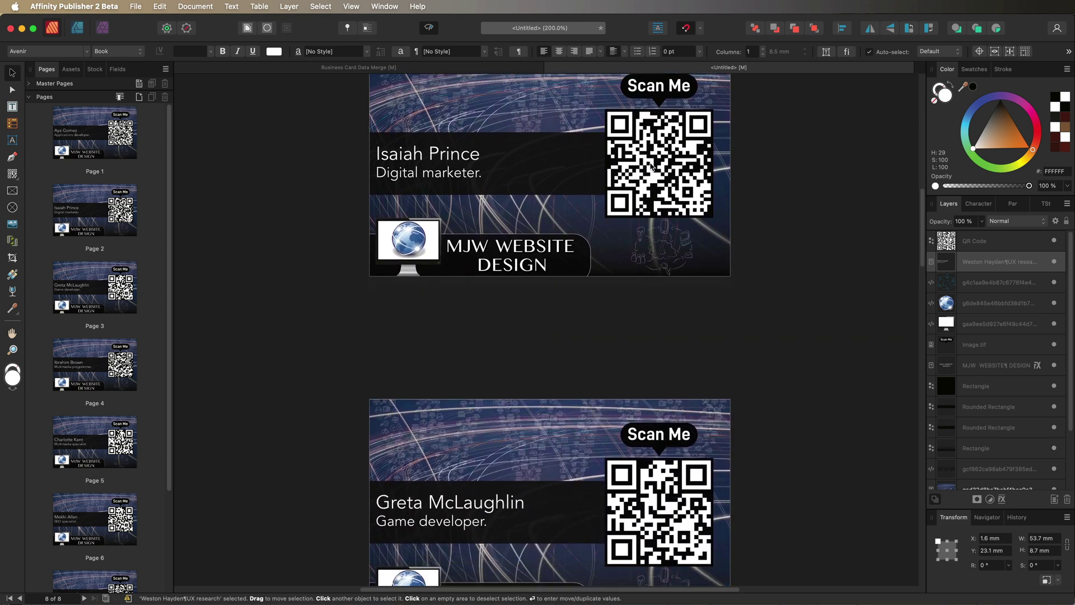
scroll(583, 215, down, 20)
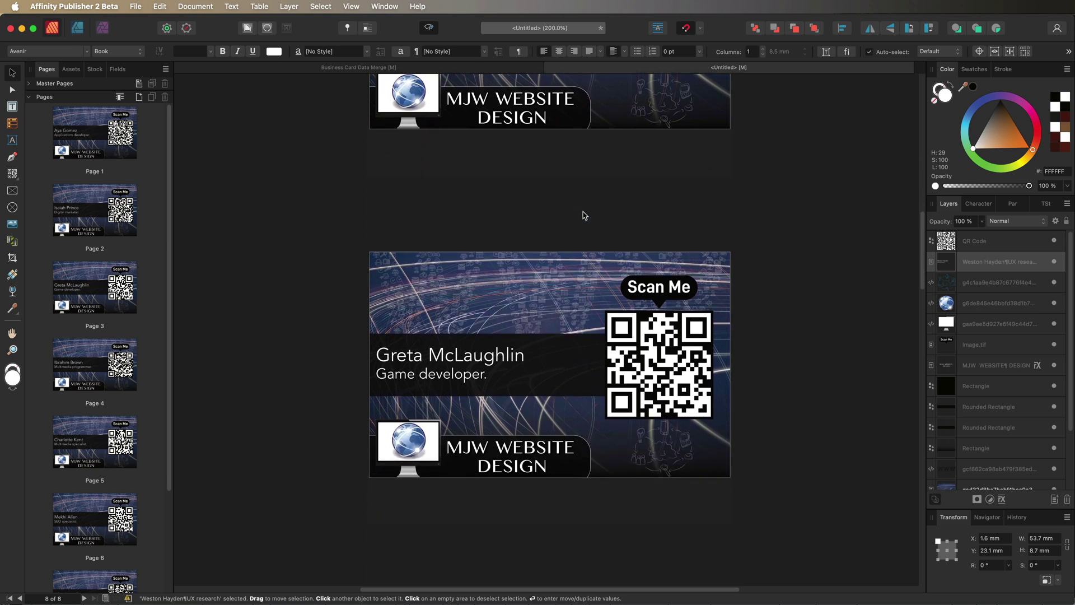
scroll(605, 280, down, 10)
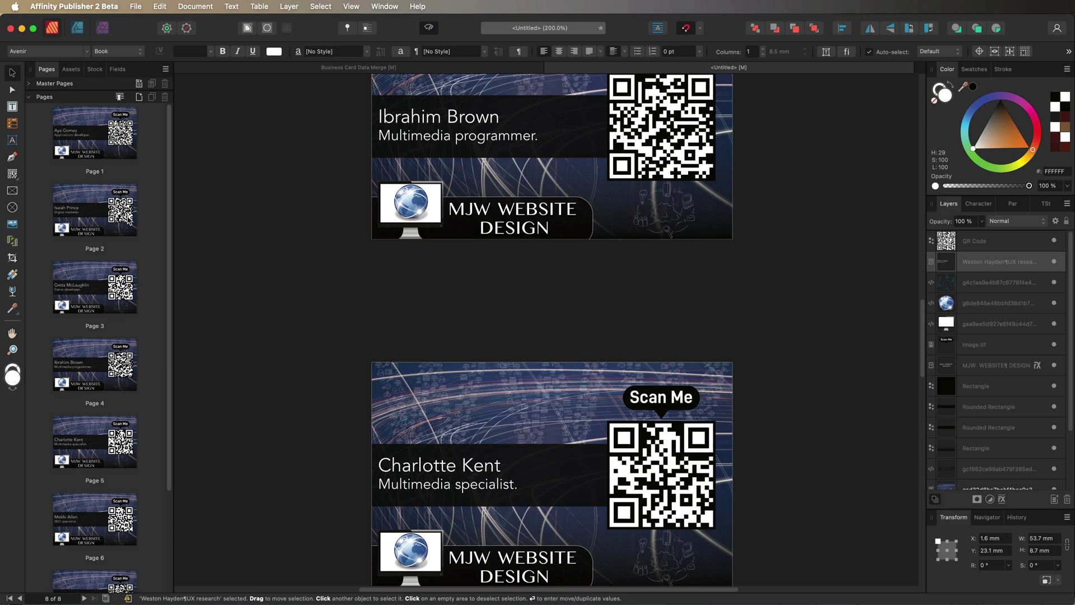
Open the Print dialog for the 8 merged pages on the Canon iX6800 series and view the Paper Size options
click(135, 6)
click(186, 306)
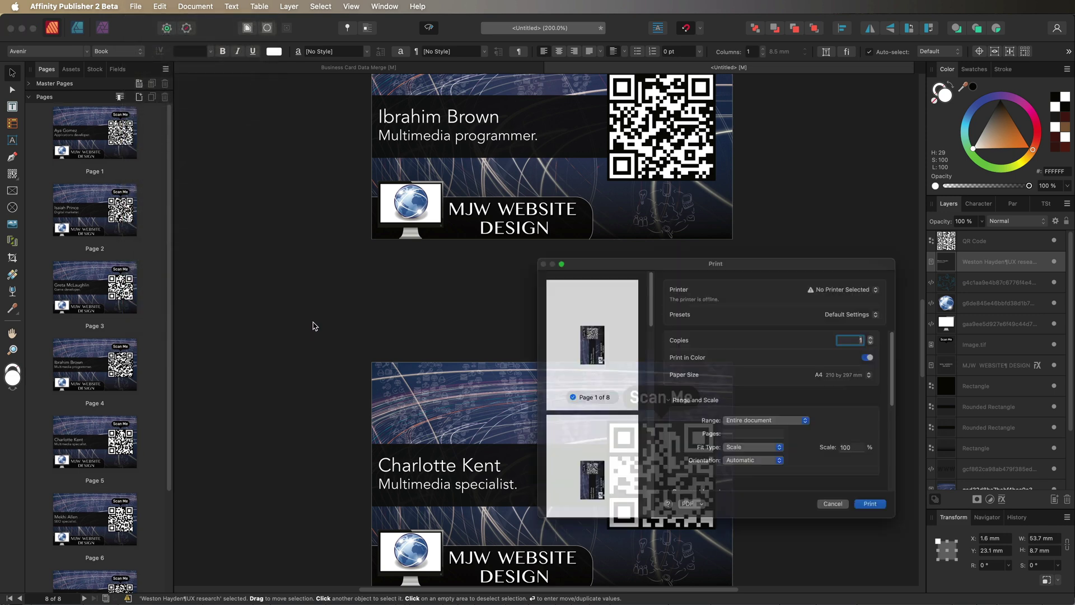
scroll(559, 331, down, 3)
scroll(559, 331, down, 2)
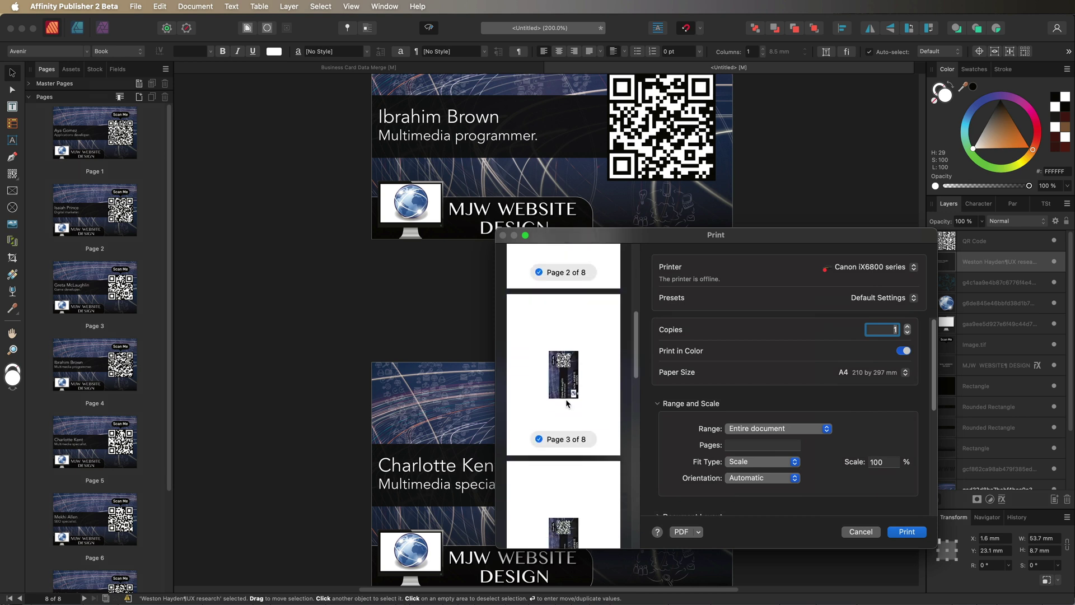
scroll(566, 392, up, 5)
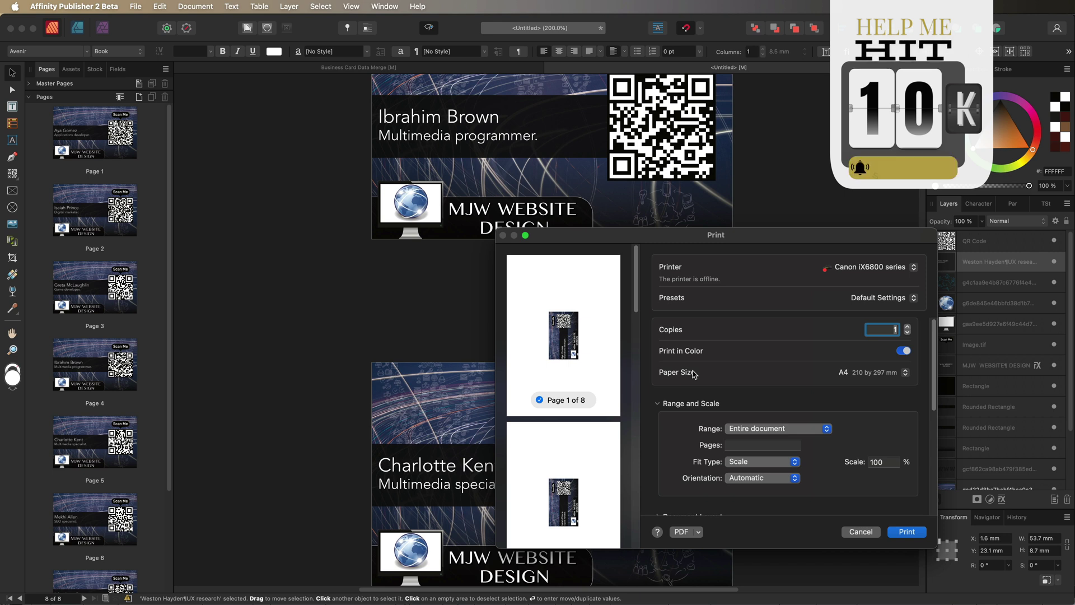
click(857, 372)
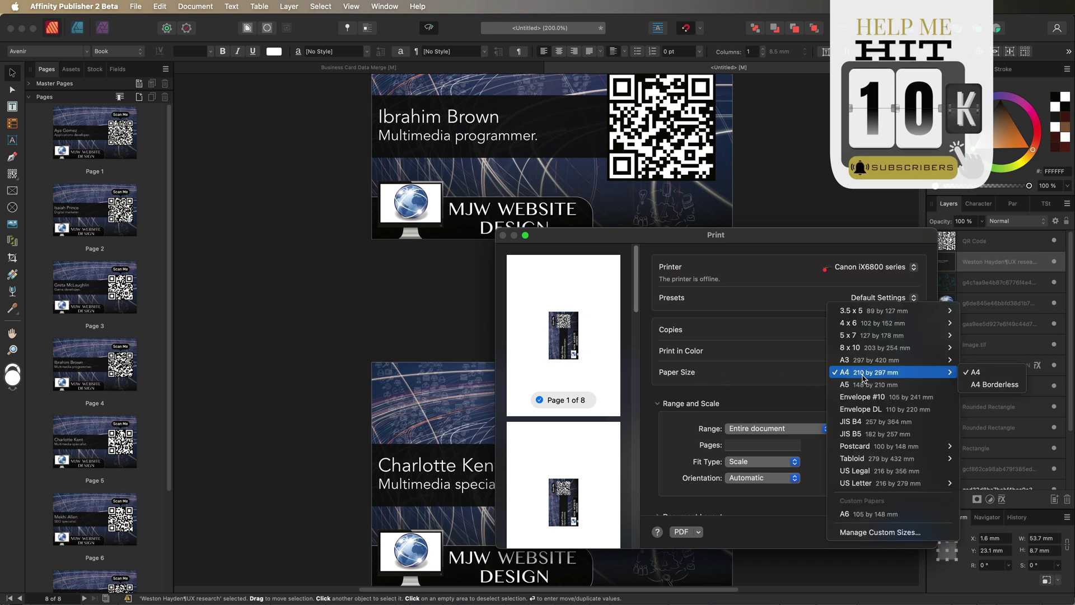